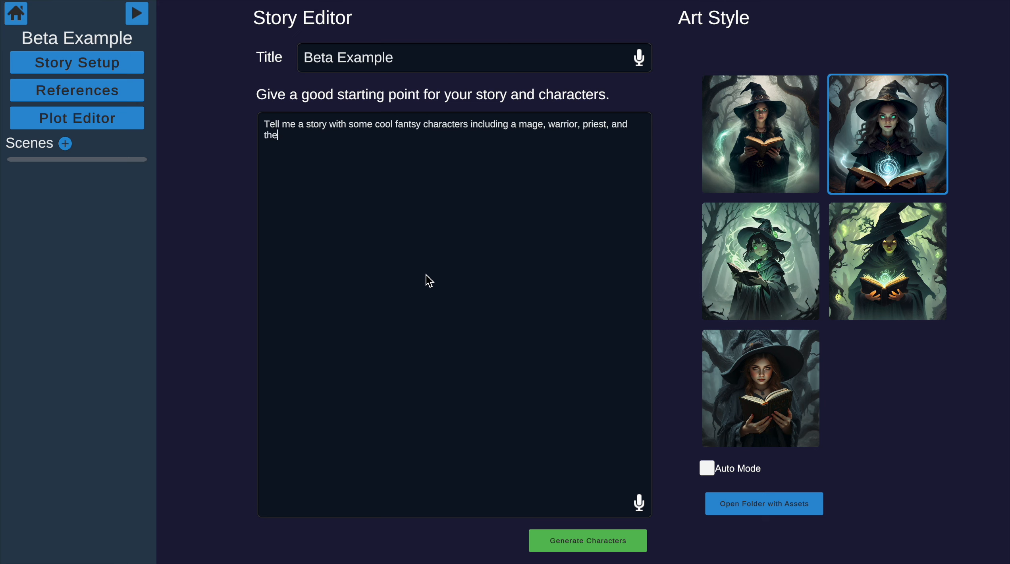
Generate the characters from the story prompt asking for a mage, warrior, priest and thief, and return to the references
left_click(578, 542)
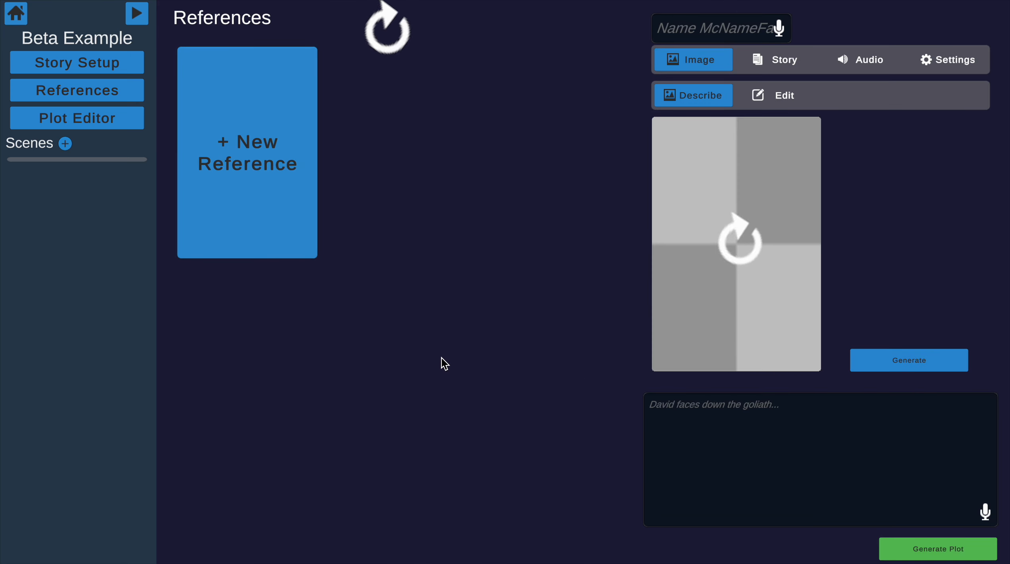
left_click(82, 68)
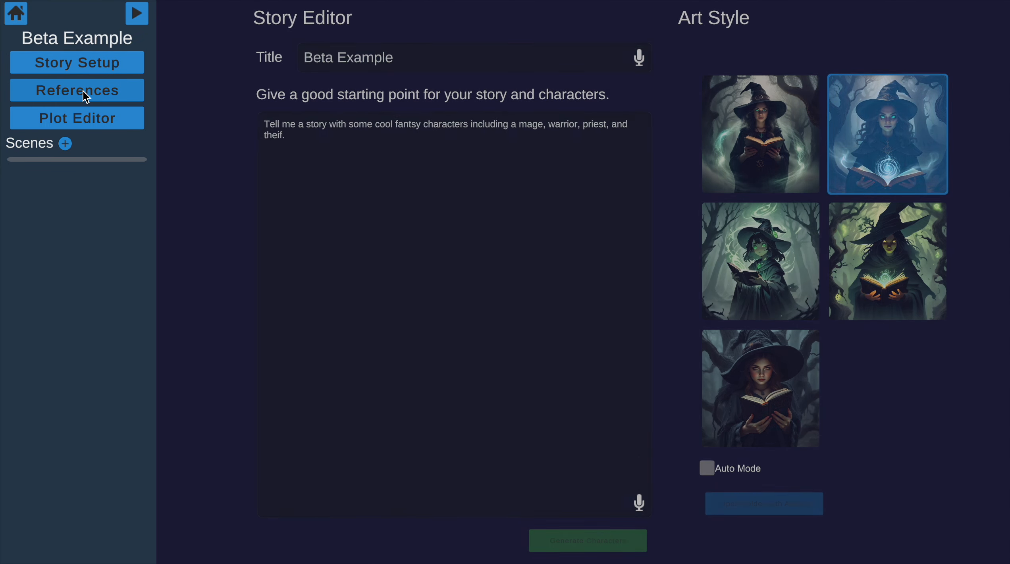
left_click(83, 91)
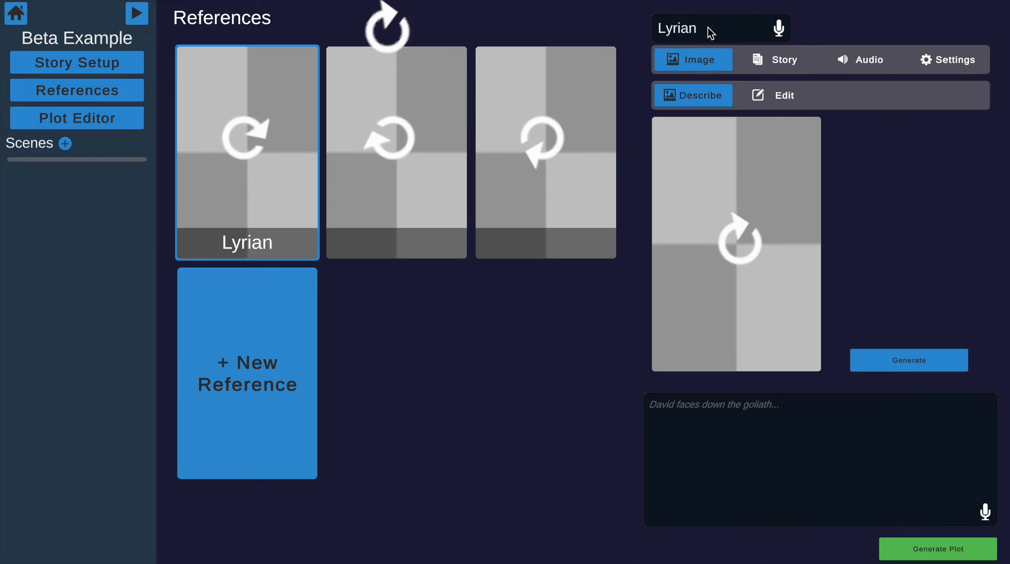
Review the story descriptions of the generated characters, including Lyrian, Theron and Mira
left_click(401, 168)
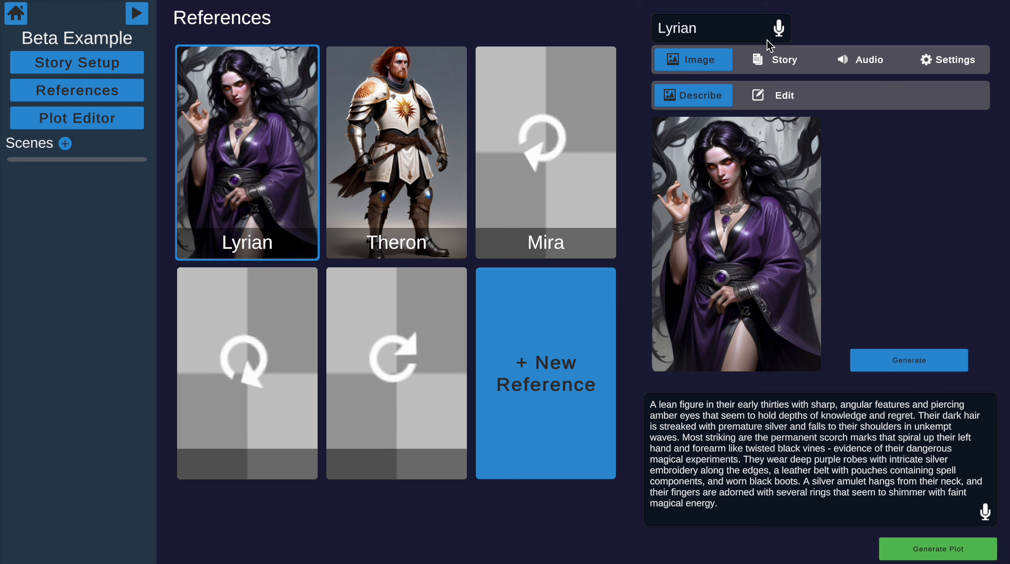
left_click(778, 63)
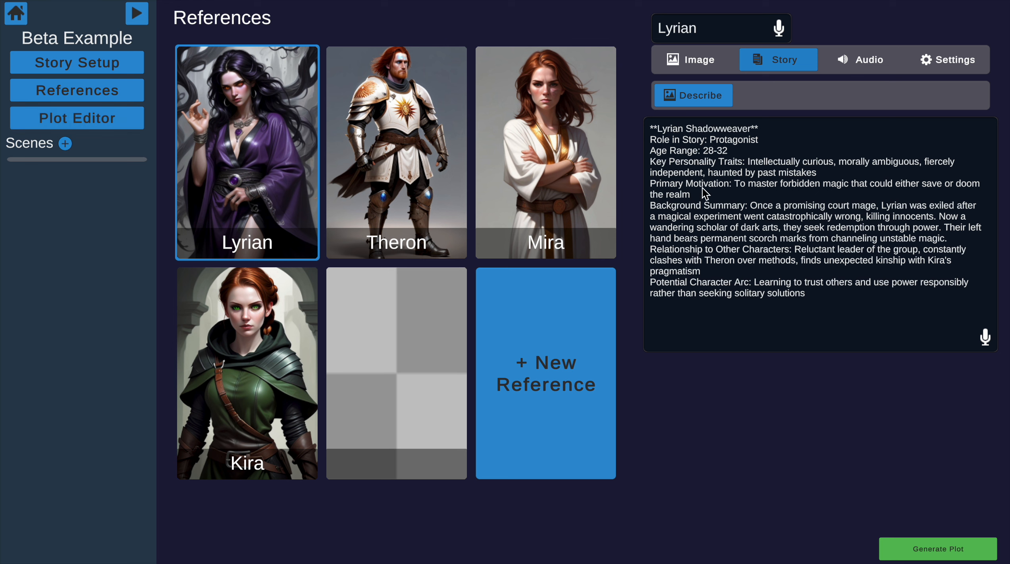
left_click(391, 153)
left_click(547, 155)
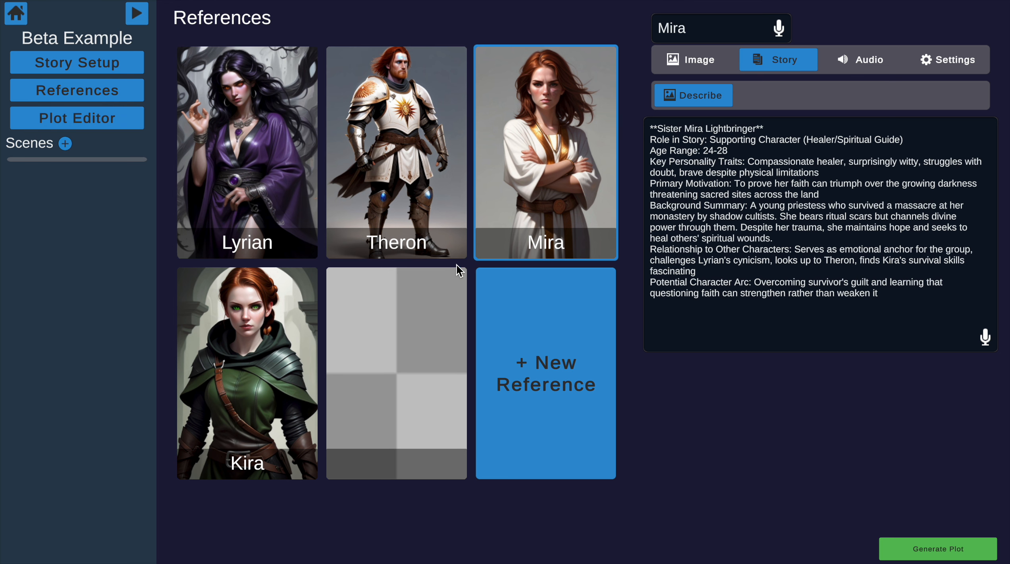
Remove the empty, unnamed reference that follows Kira
left_click(416, 350)
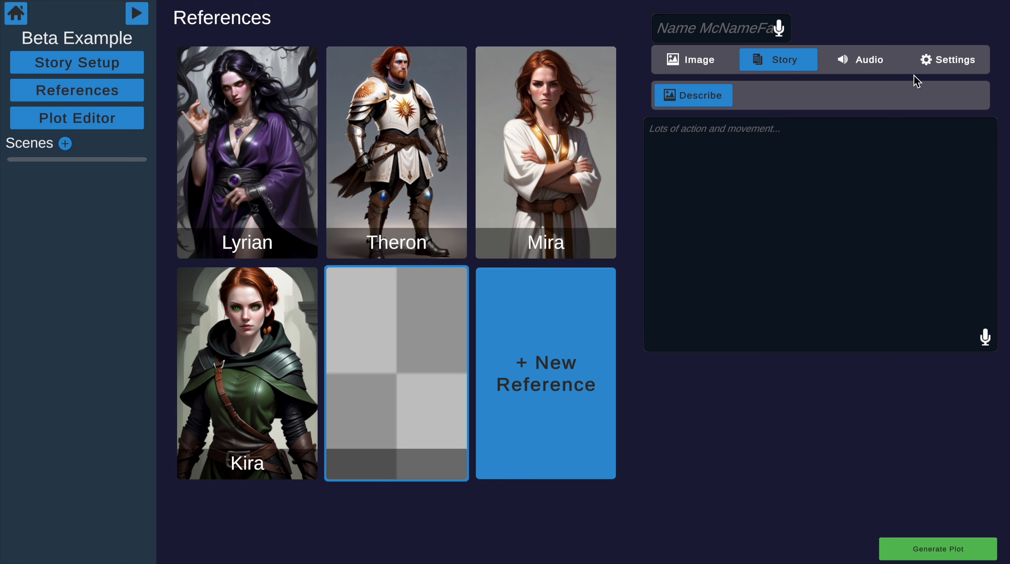
left_click(944, 64)
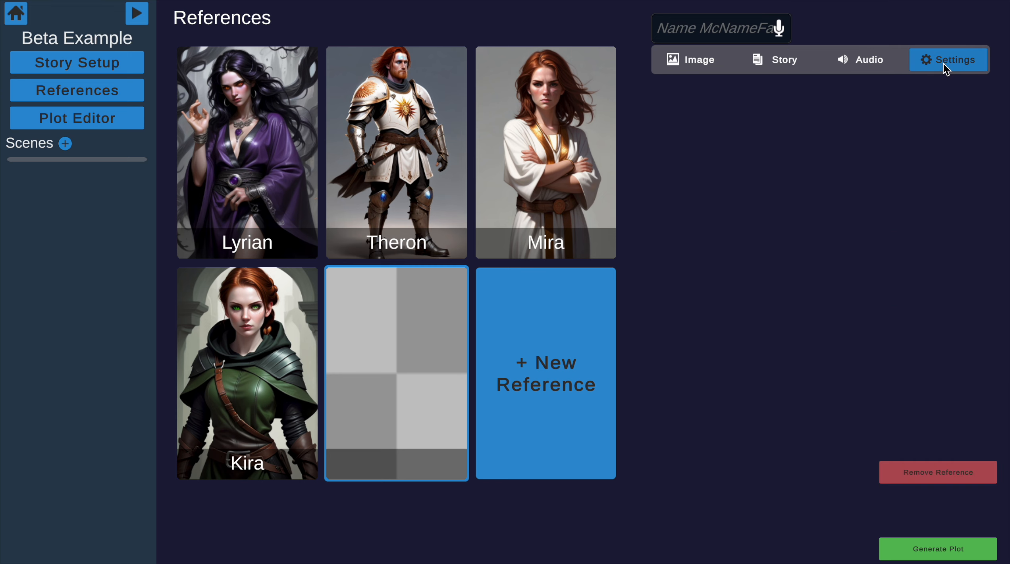
left_click(933, 477)
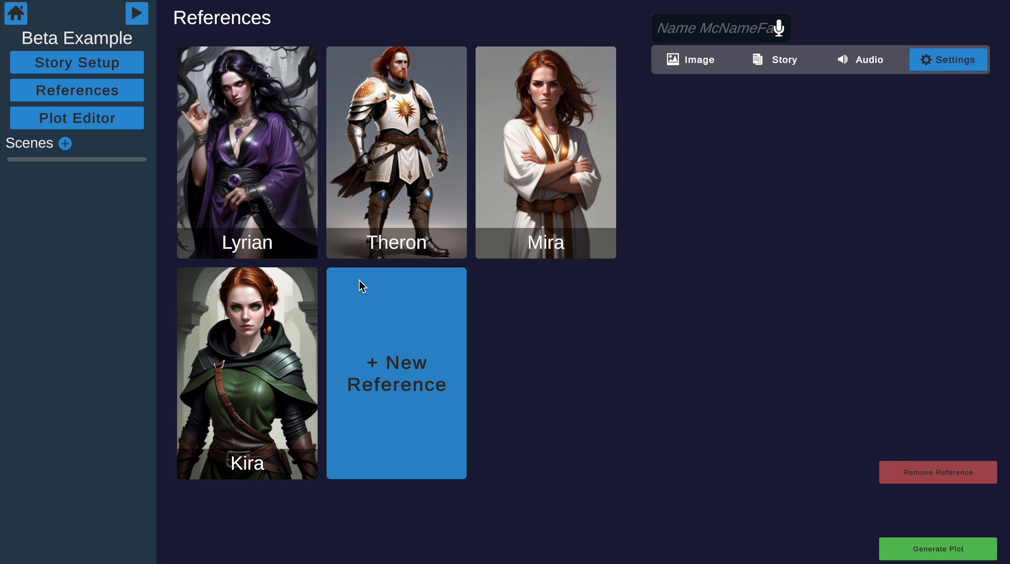
Examine the portraits and visual descriptions of Kira, Mira, Lyrian and Theron
left_click(217, 367)
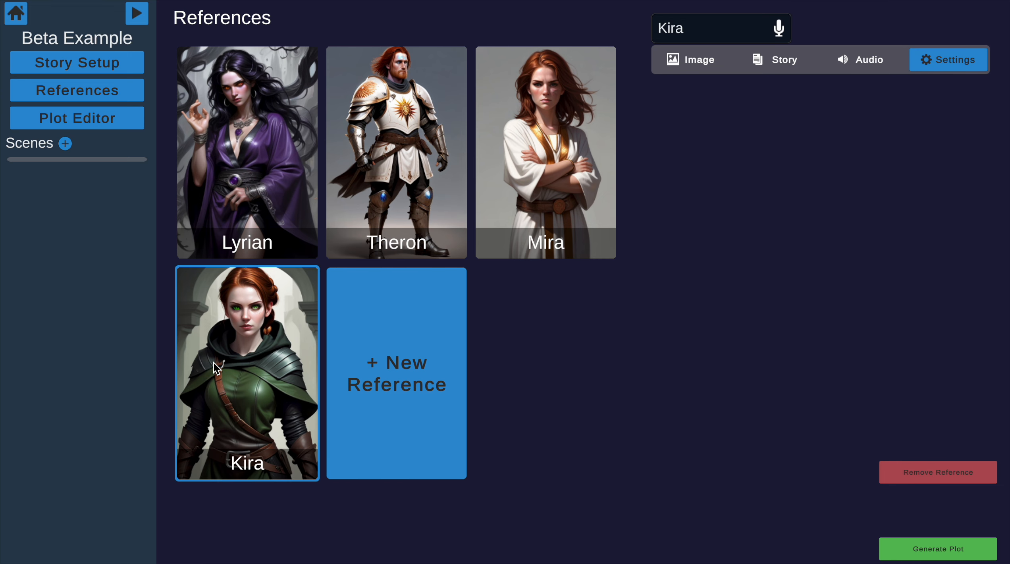
left_click(677, 60)
left_click(528, 142)
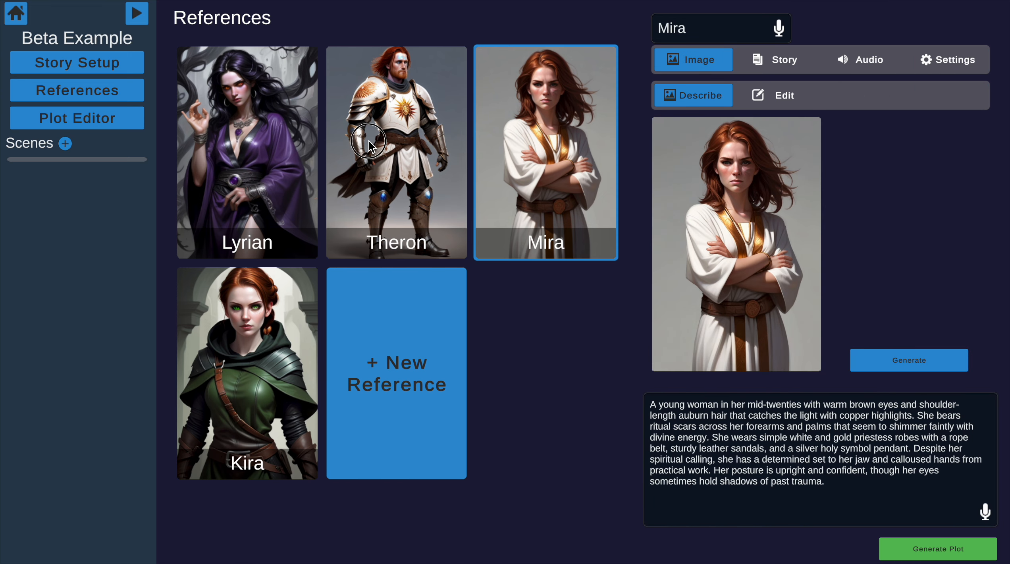
left_click(332, 161)
left_click(259, 164)
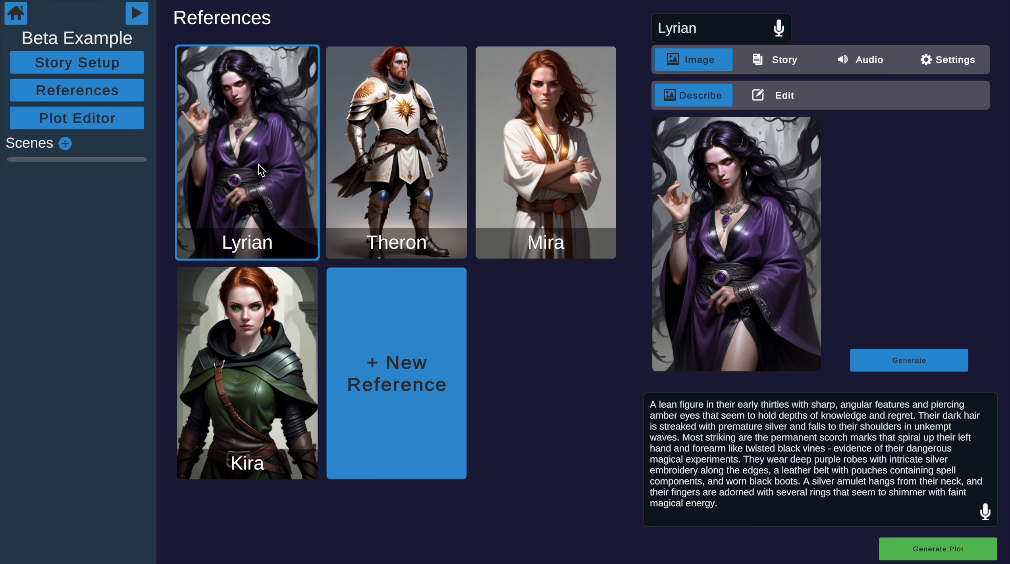
left_click(408, 151)
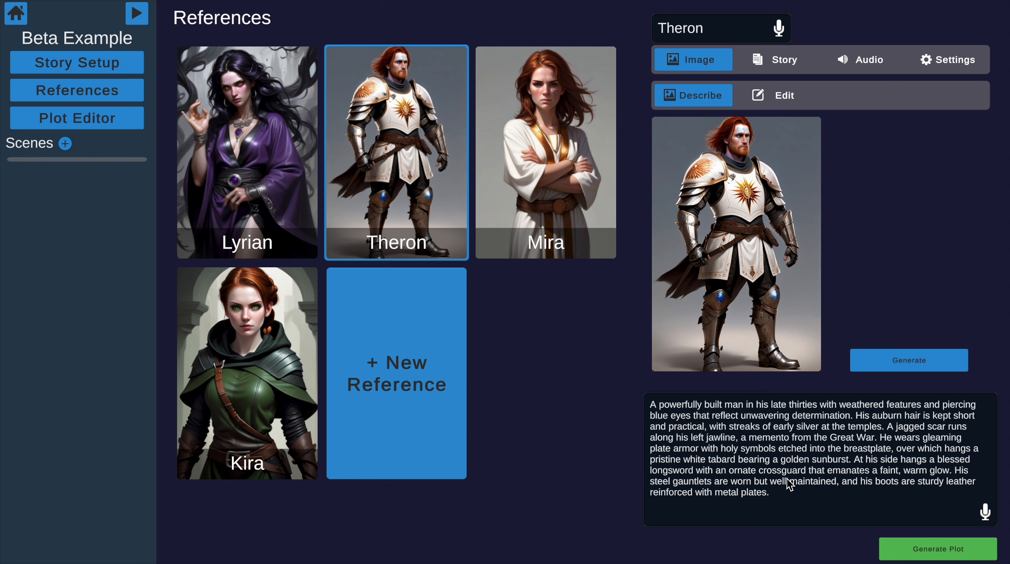
left_click(547, 169)
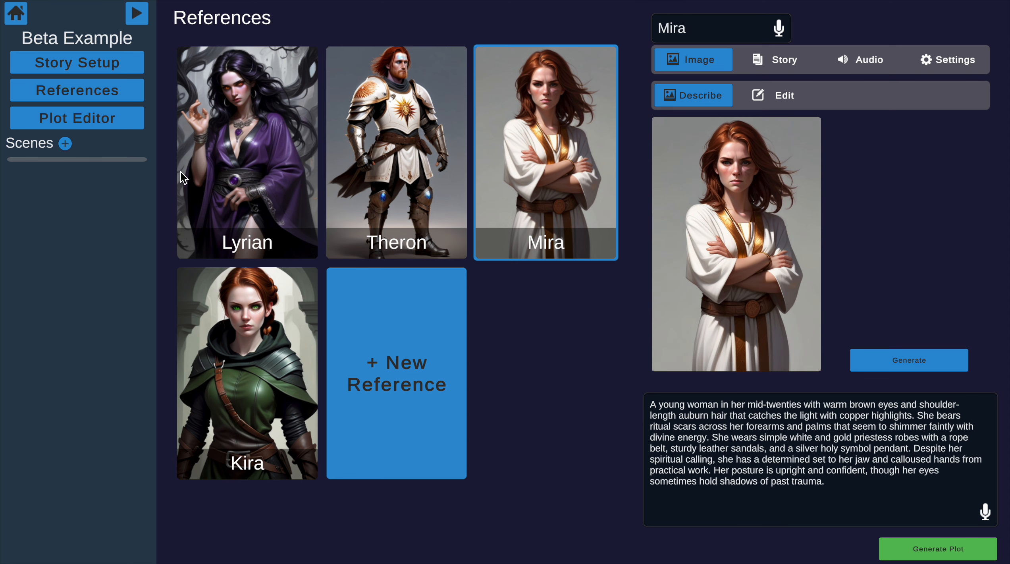
Modify Lyrian's image with the instruction "Make her eyes a normal color" and return to her visual description
left_click(209, 172)
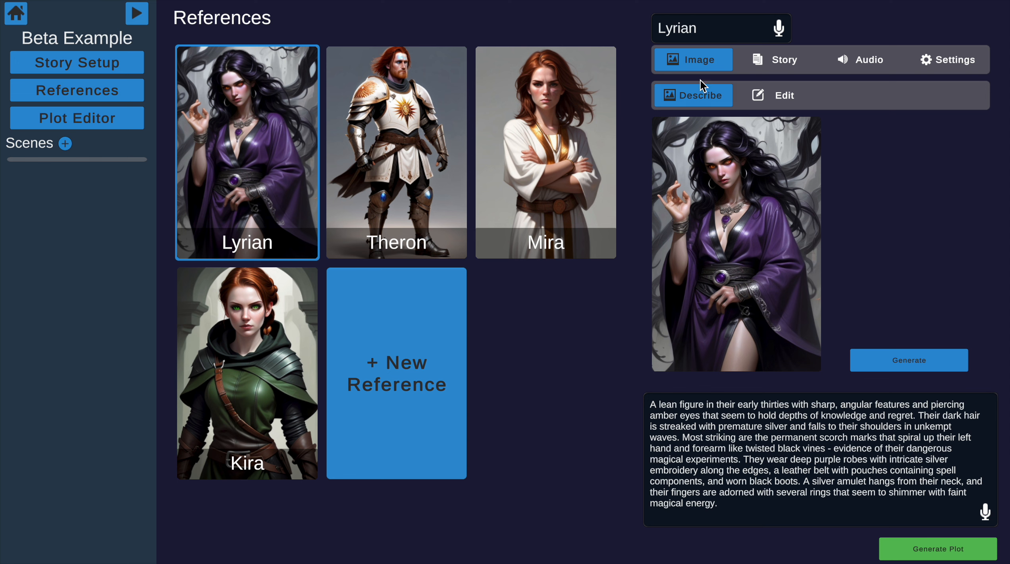
left_click(779, 104)
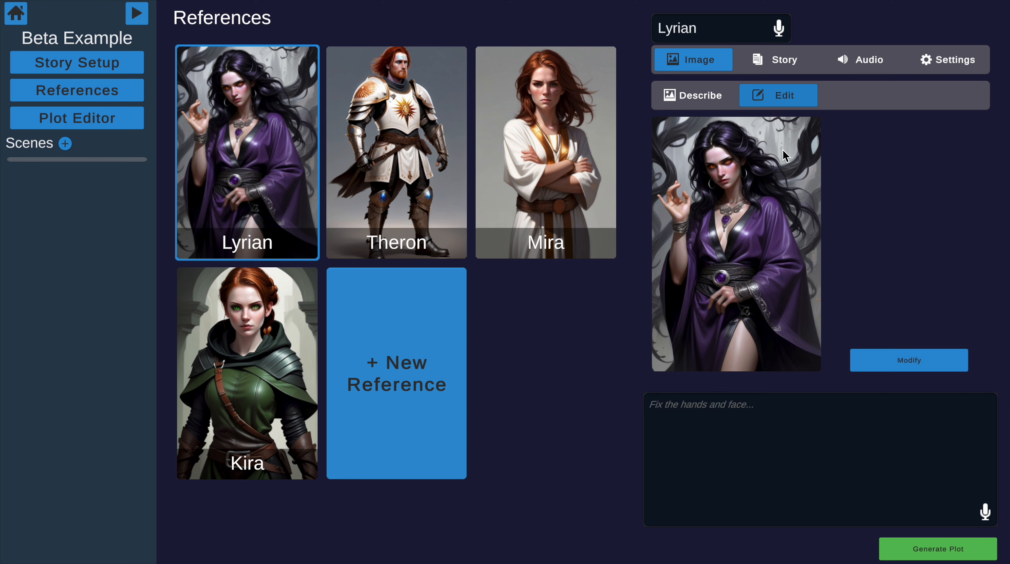
type("Make he")
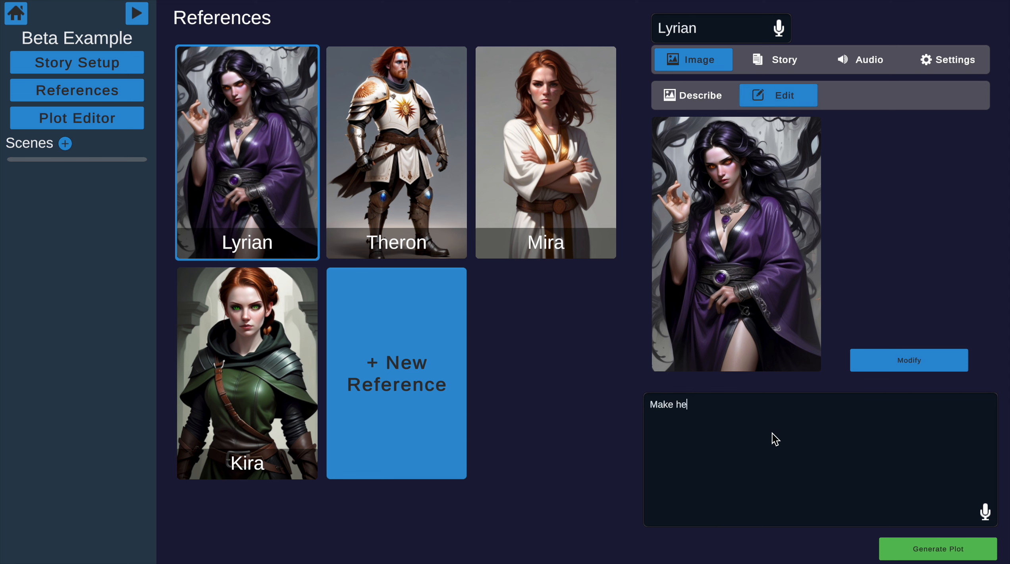
type("r eyes a normal color")
left_click(942, 359)
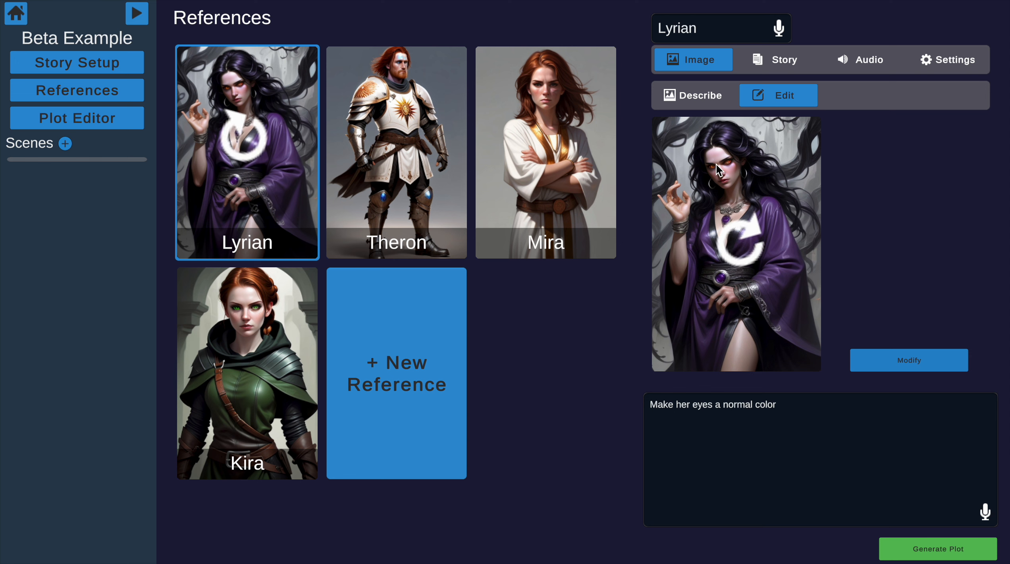
left_click(700, 98)
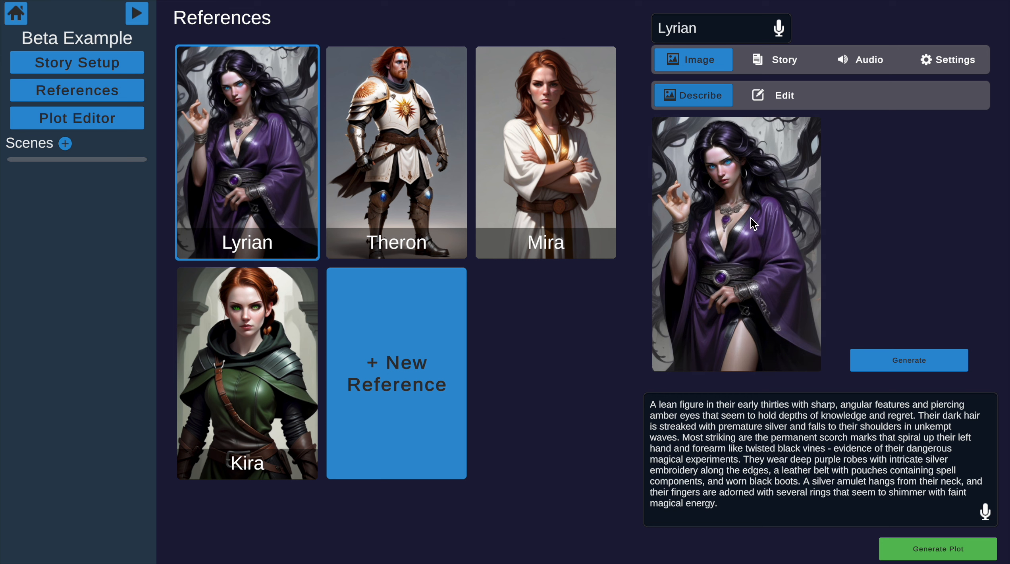
Set Kira's voice to Aria and test its text-to-speech
left_click(384, 133)
left_click(541, 150)
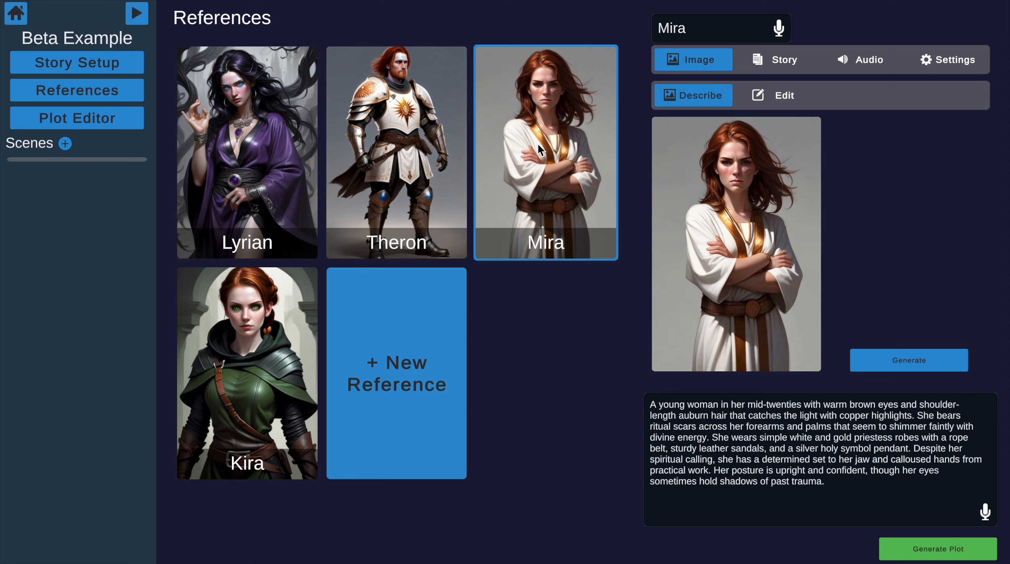
left_click(231, 354)
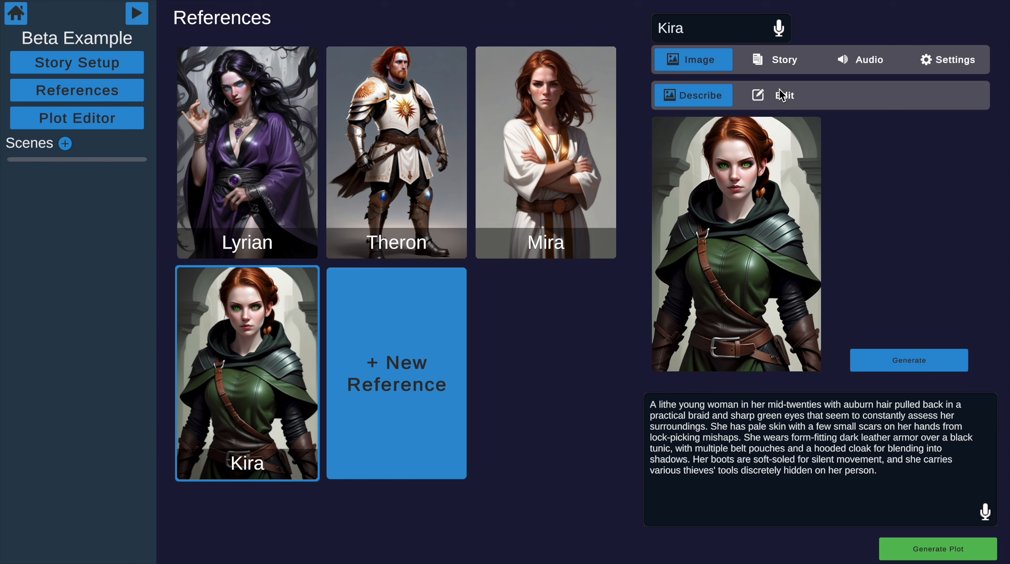
left_click(860, 63)
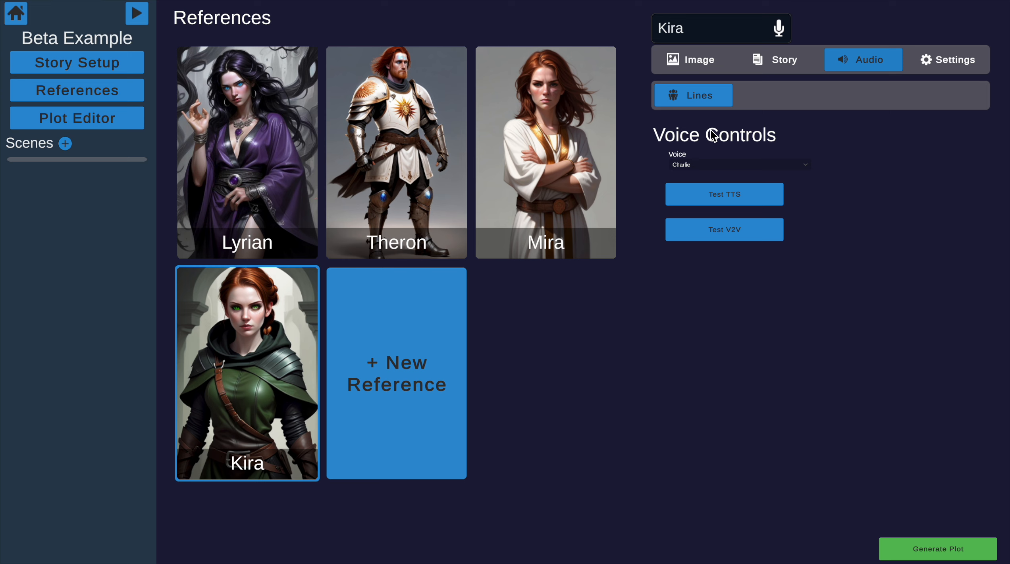
left_click(747, 167)
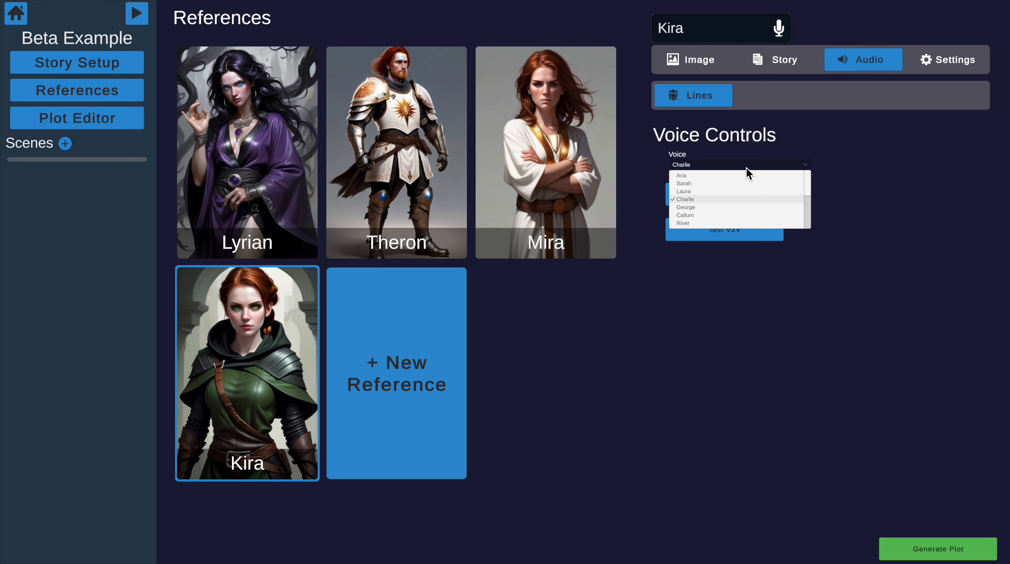
left_click(692, 175)
left_click(742, 199)
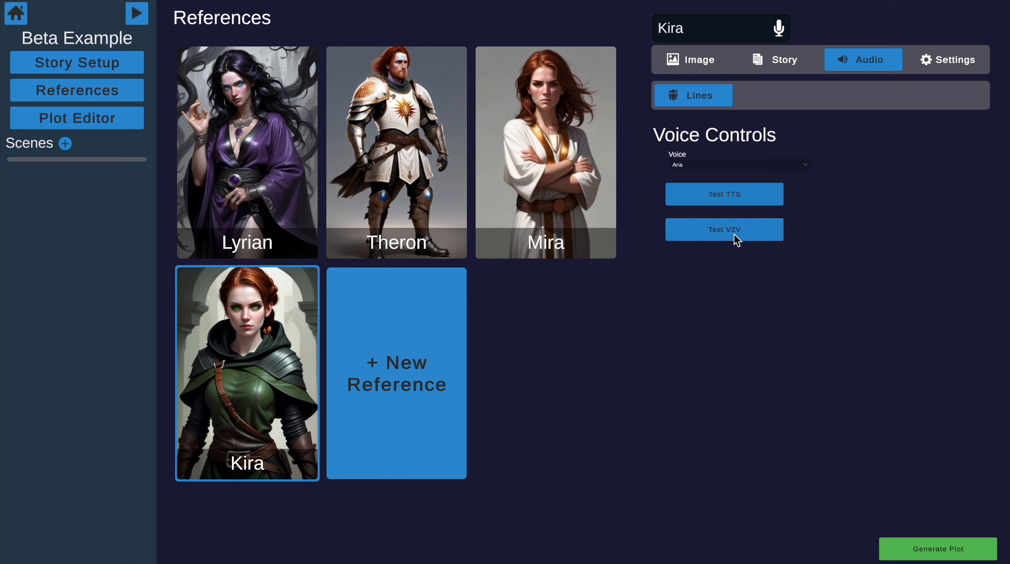
Go back to Kira's image description and generate the plot from the character references
left_click(939, 63)
left_click(683, 66)
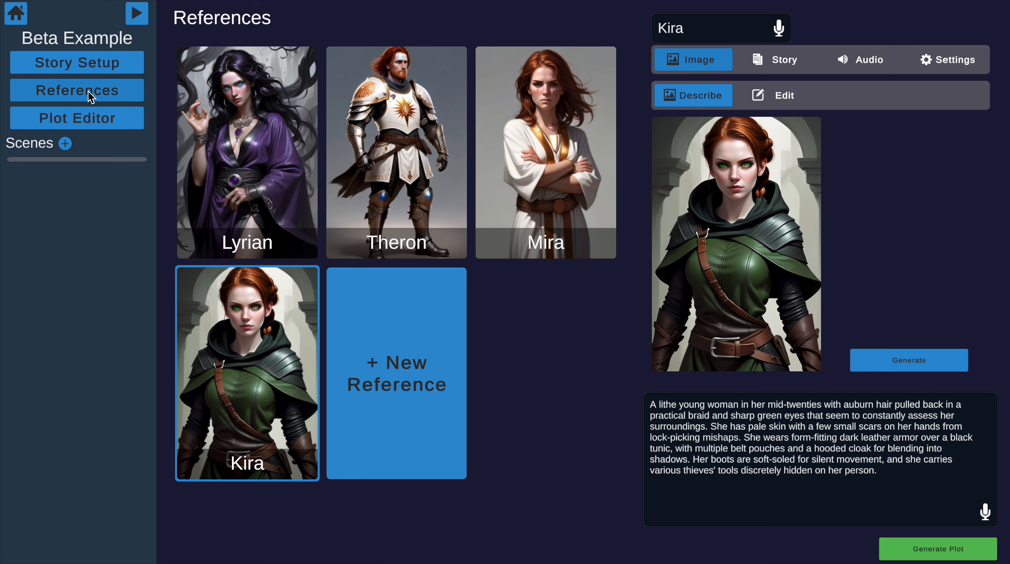
left_click(926, 551)
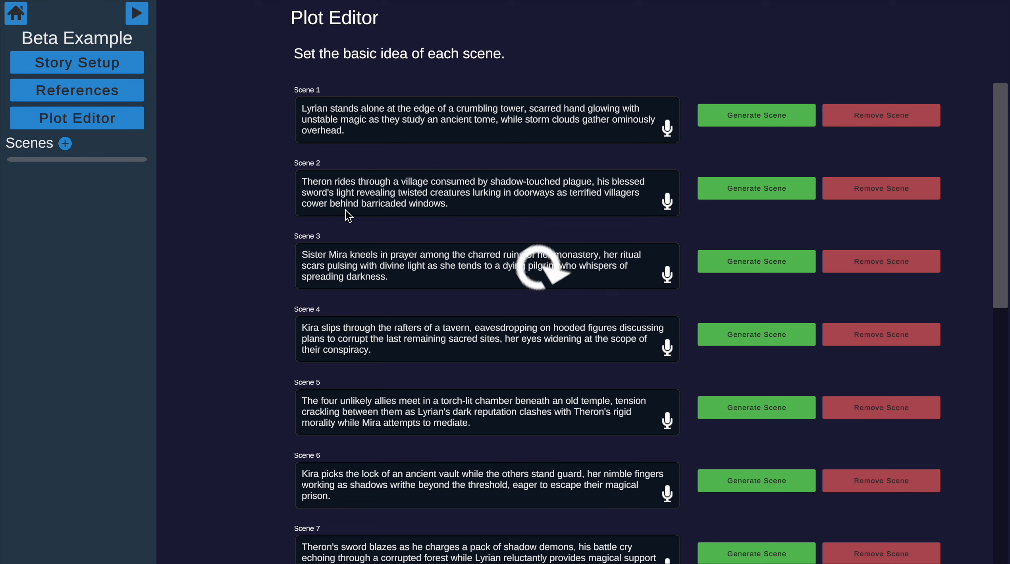
Add an empty plot section and move it up to the Scene 6 position, ahead of Kira picking the vault lock
left_click_drag(1004, 226, 999, 474)
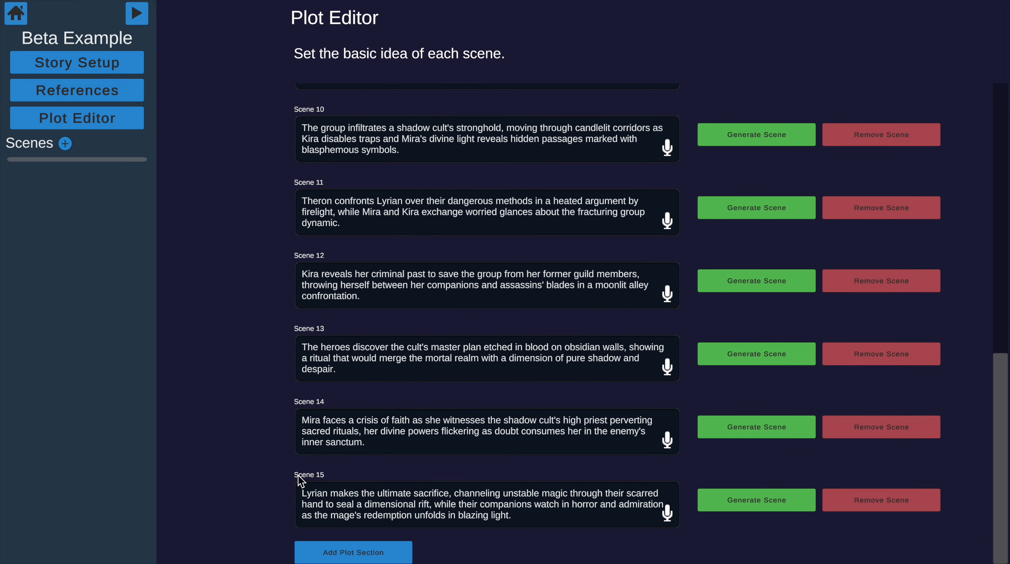
left_click(324, 552)
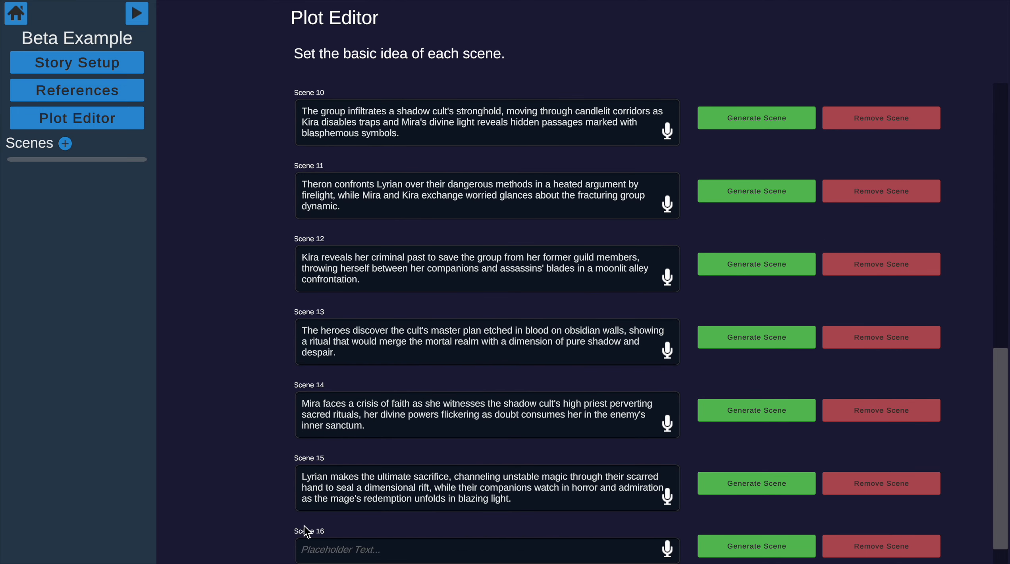
left_click_drag(306, 531, 318, 95)
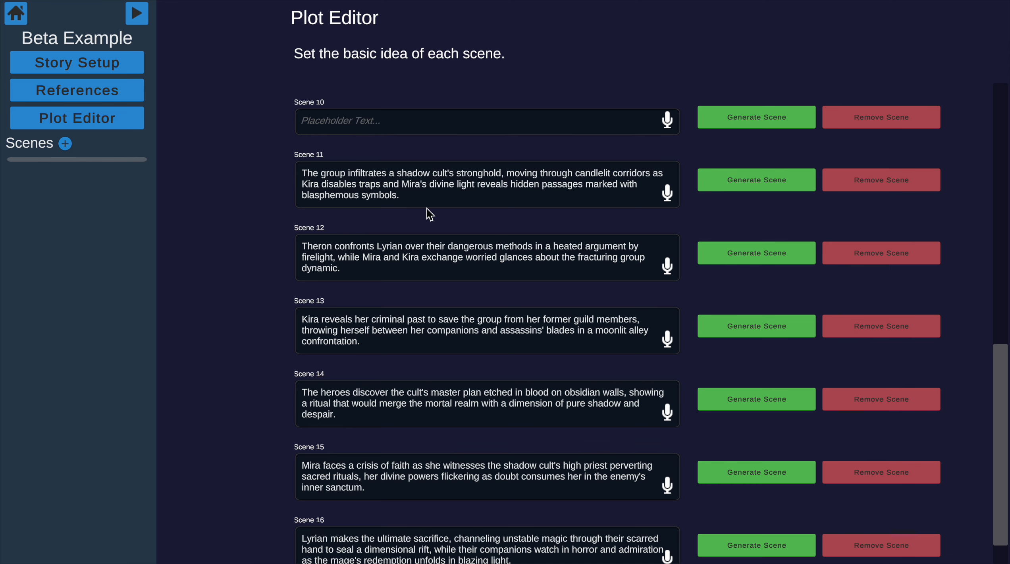
left_click_drag(1005, 397, 994, 294)
left_click_drag(307, 380, 330, 119)
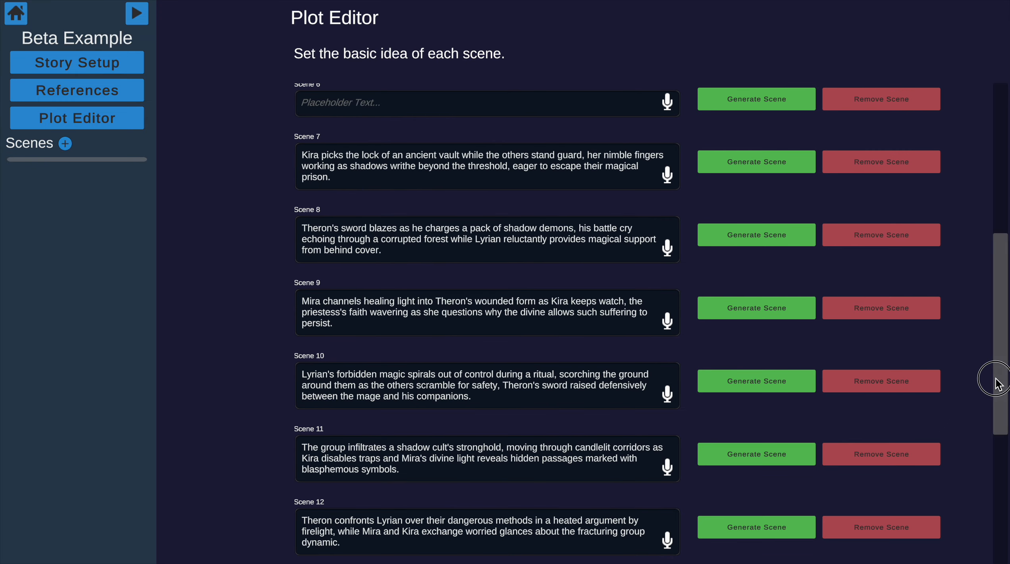
Generate the full scene for Scene 5, where the four allies meet beneath an old temple
scroll(993, 373, "up", 5)
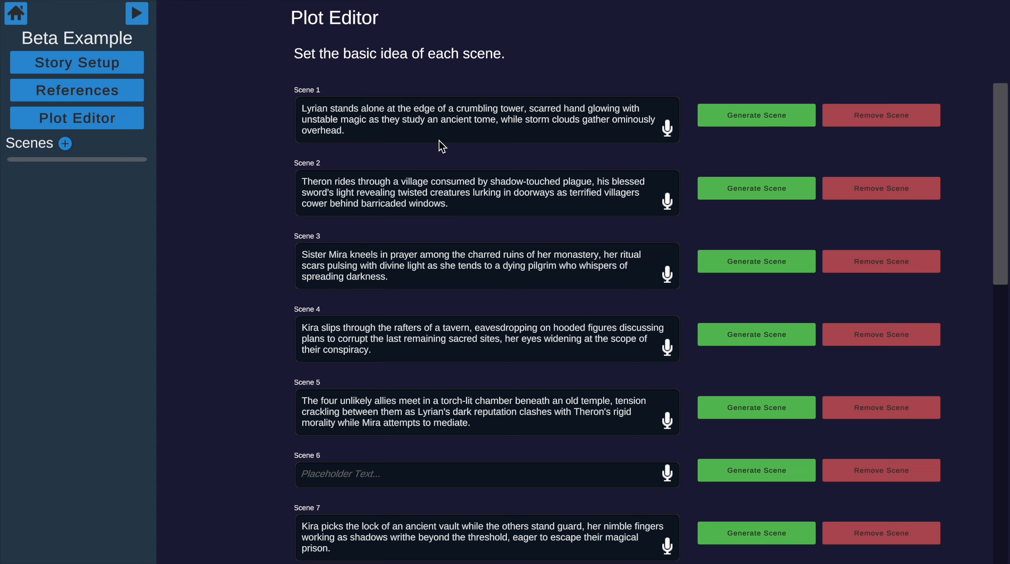
left_click(737, 407)
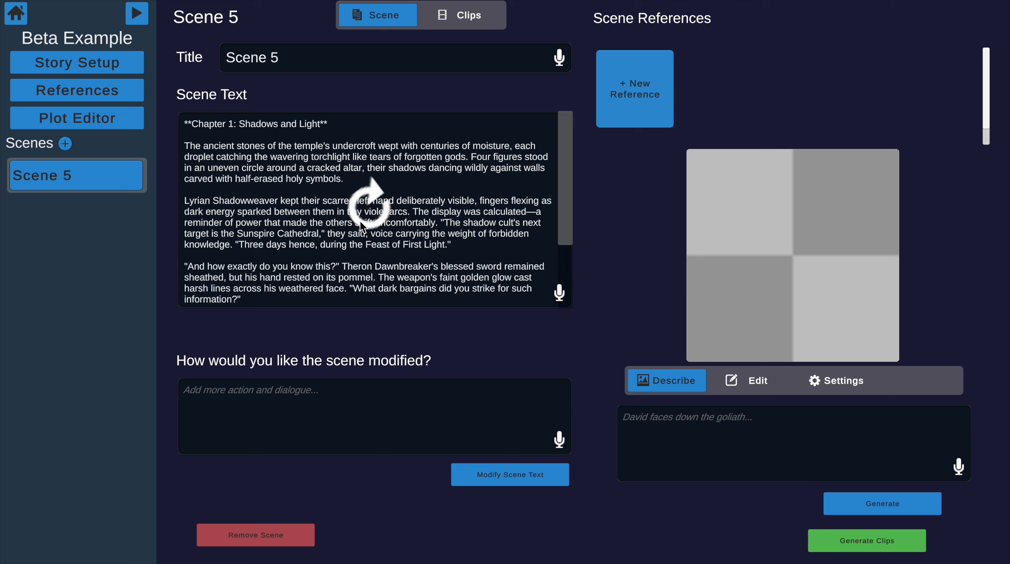
Add another scene to the project and check its scene text before returning to Scene 5
left_click(66, 144)
left_click(30, 210)
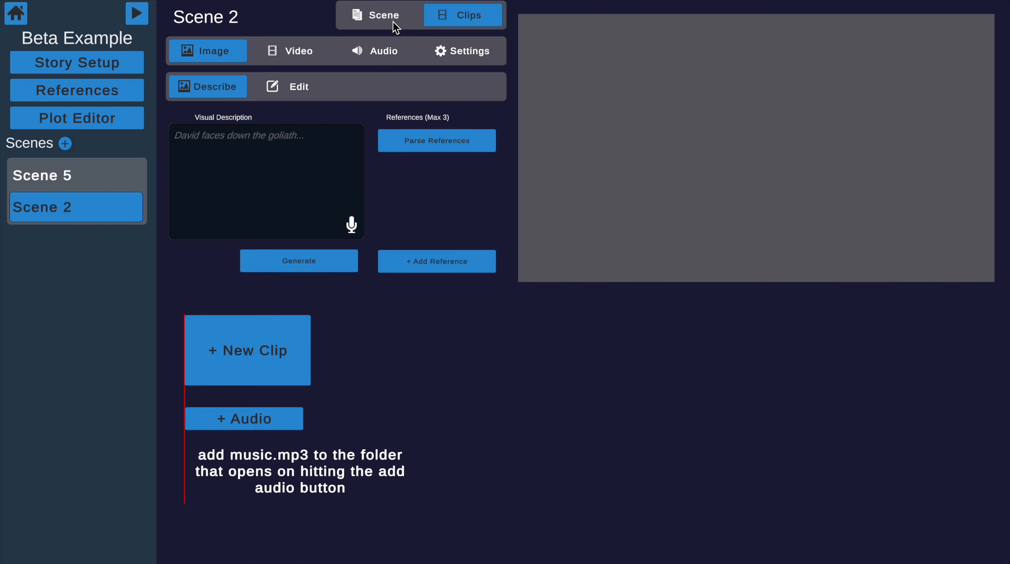
left_click(393, 23)
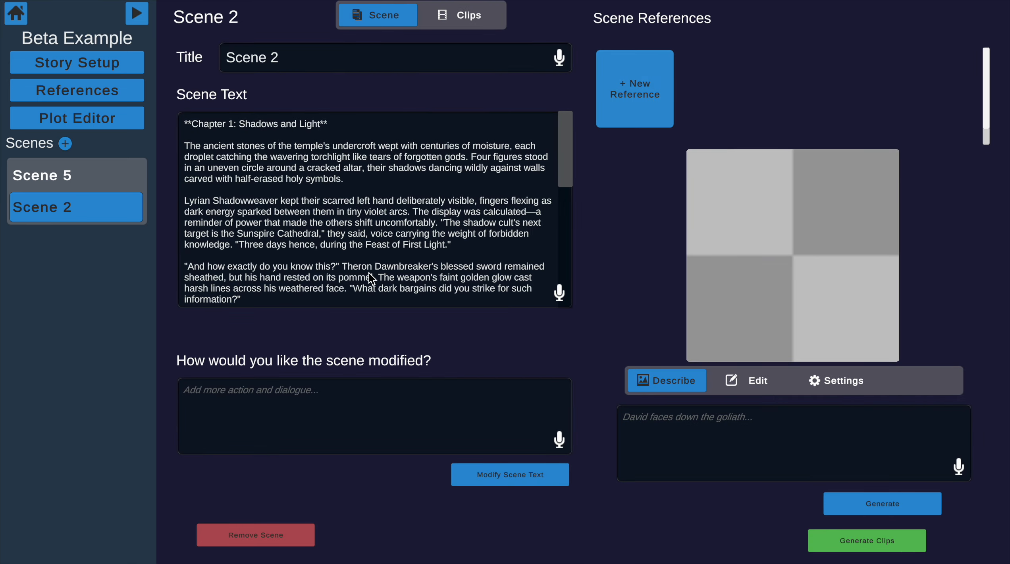
left_click(56, 174)
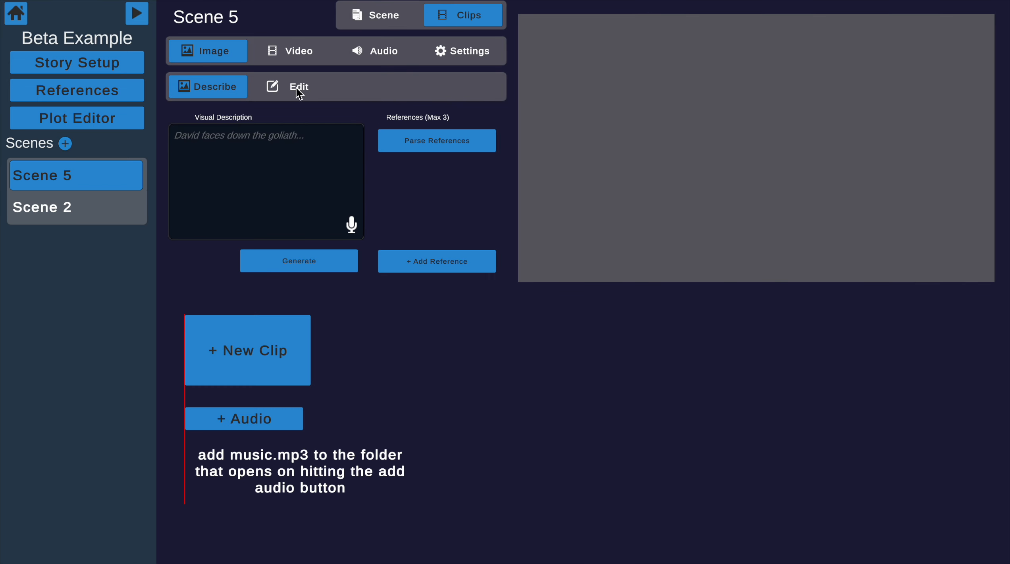
Return to Scene 5's text, then add a second scene reference and tag it Idol
left_click(384, 16)
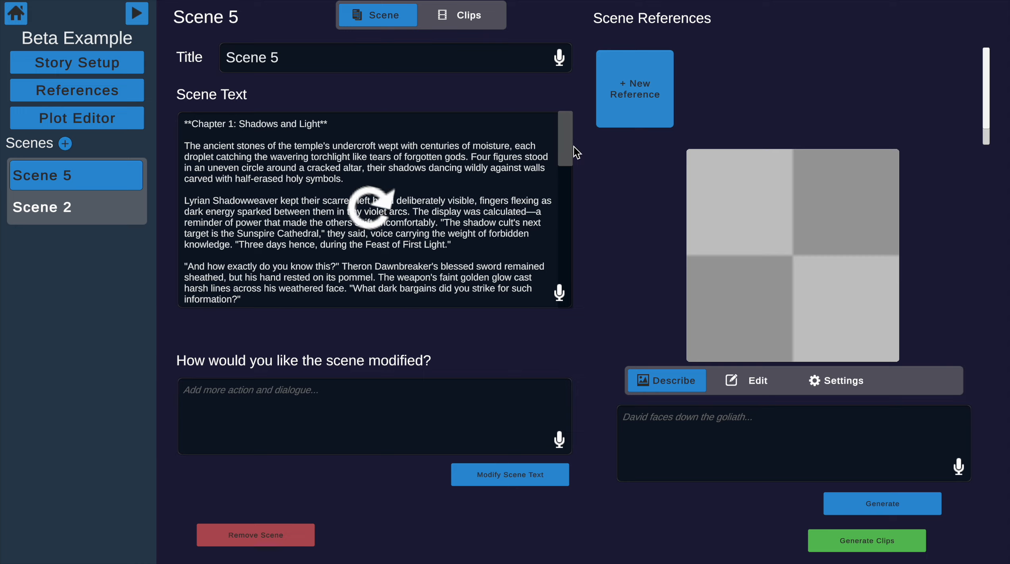
mouse_move(572, 155)
left_mouse_down()
mouse_move(560, 293)
mouse_move(563, 278)
mouse_move(570, 296)
mouse_move(556, 145)
left_mouse_up()
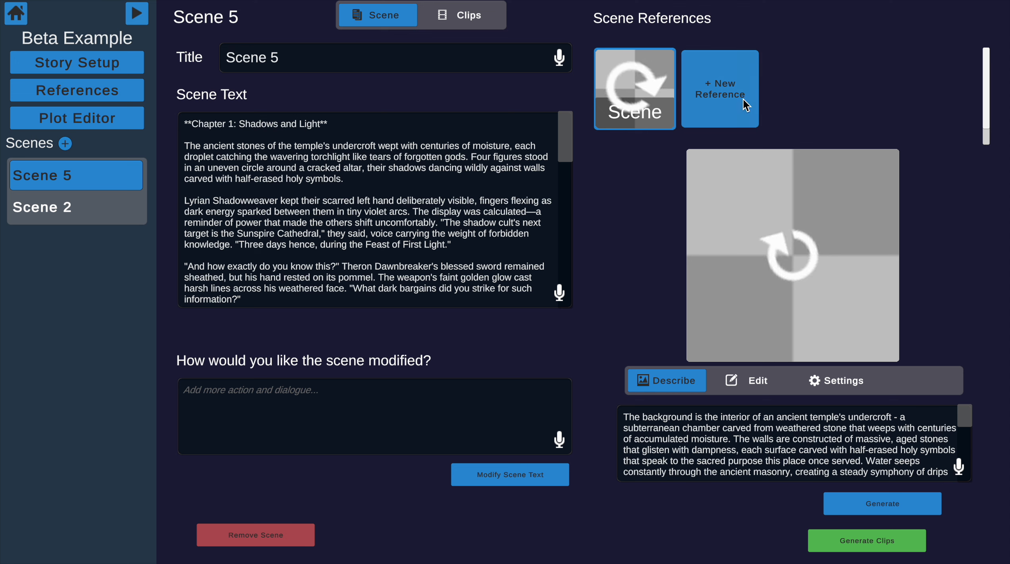
left_click(721, 94)
left_click(816, 384)
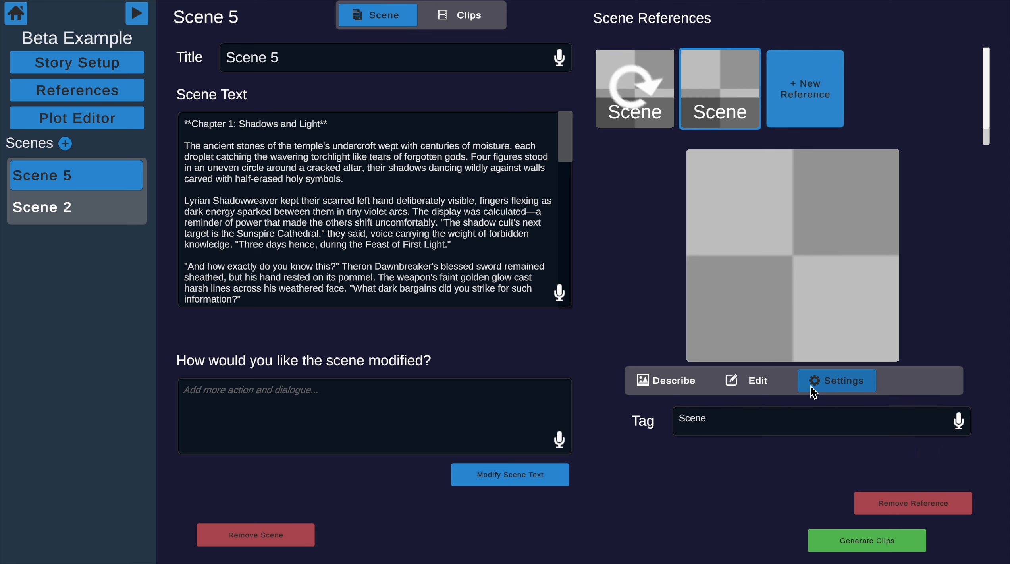
left_click(754, 421)
key("ctrl+a")
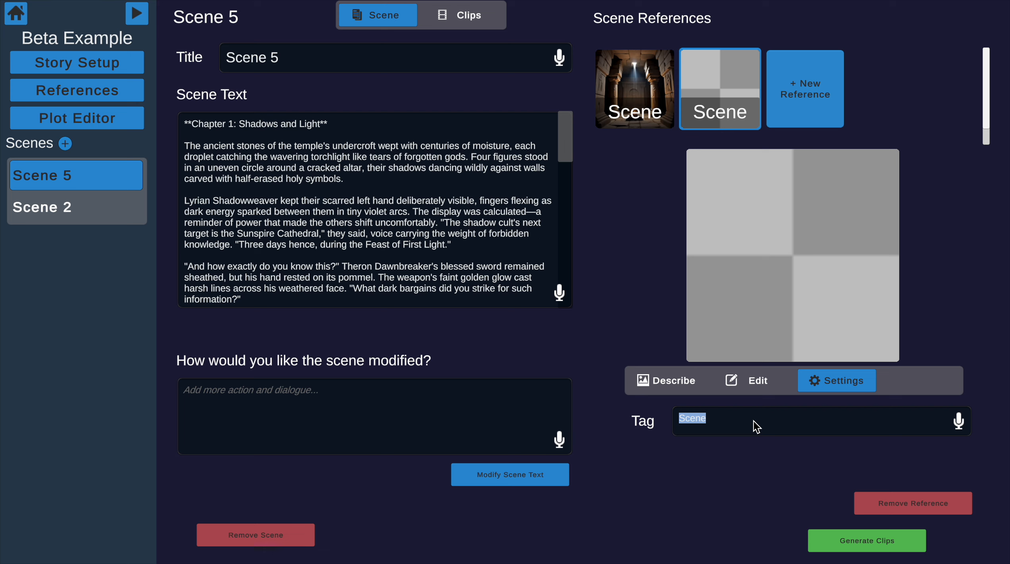
type("Goldor")
key("BackSpace")
key("BackSpace")
key("BackSpace")
key("BackSpace")
key("BackSpace")
key("BackSpace")
type("Idol")
Describe the Idol reference as "Golden idol in a temple" and generate its image
left_click(664, 383)
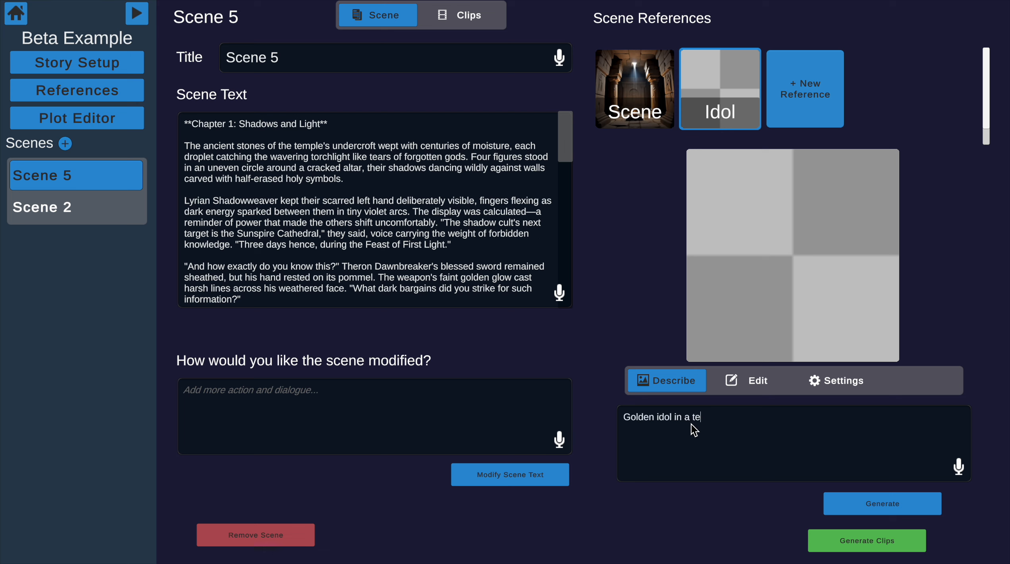
left_click(866, 505)
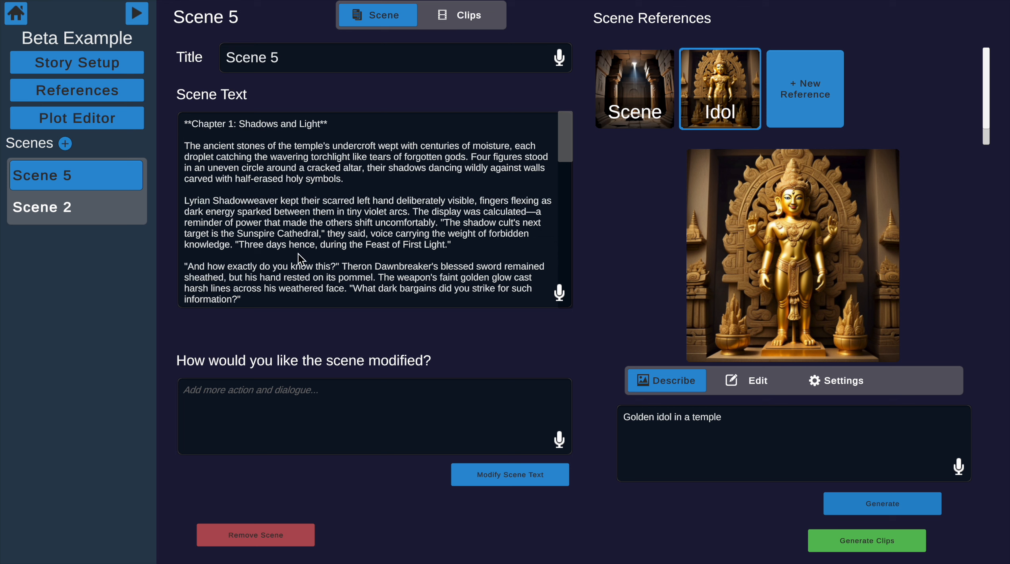
Enter "make it more adventurous" as the scene modification request and generate the clips for Scene 5
left_click_drag(292, 213, 346, 234)
left_click(338, 277)
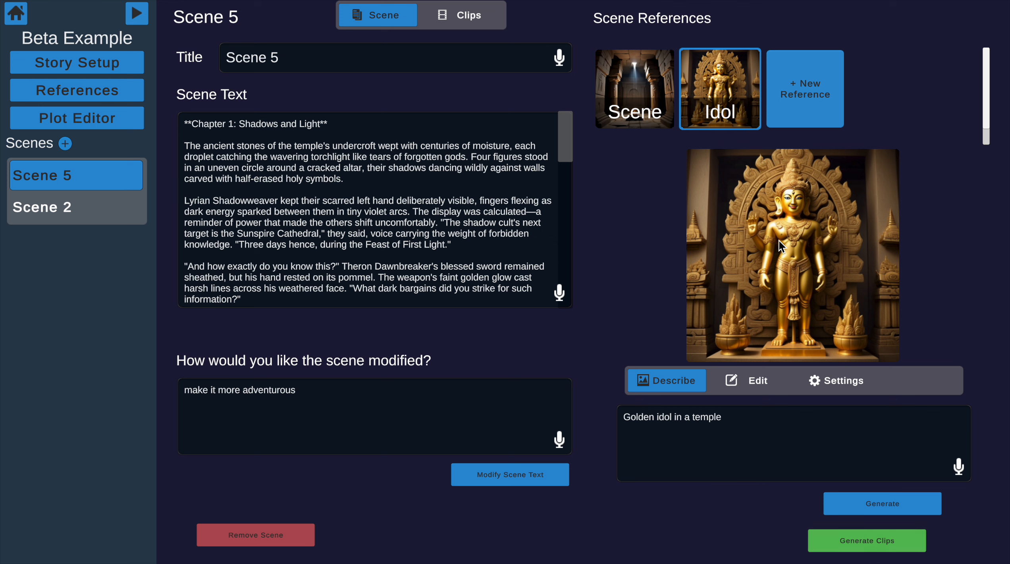
left_click(865, 545)
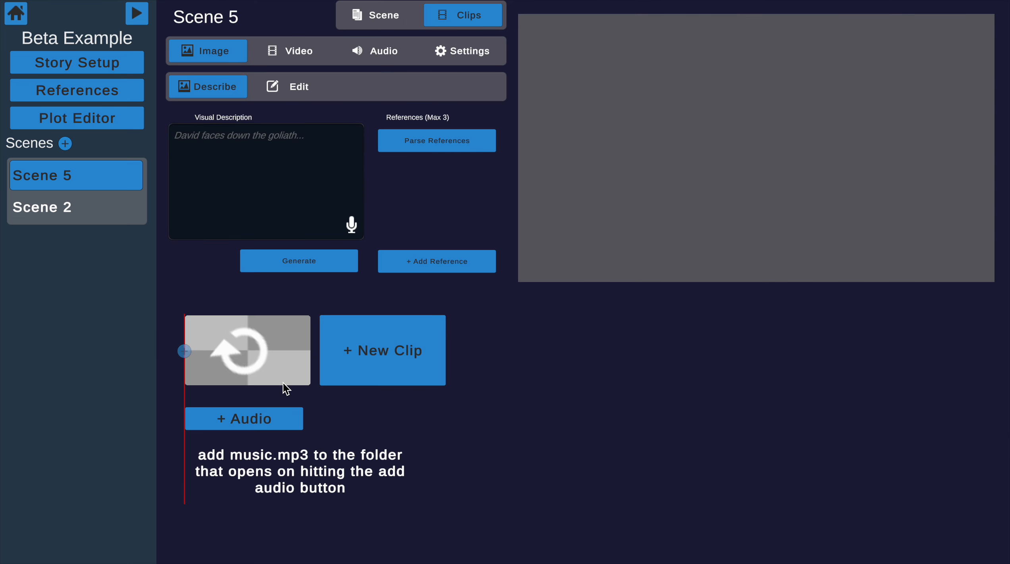
Generate images for the first four clips of Scene 5 from their existing visual descriptions and references
left_click(260, 367)
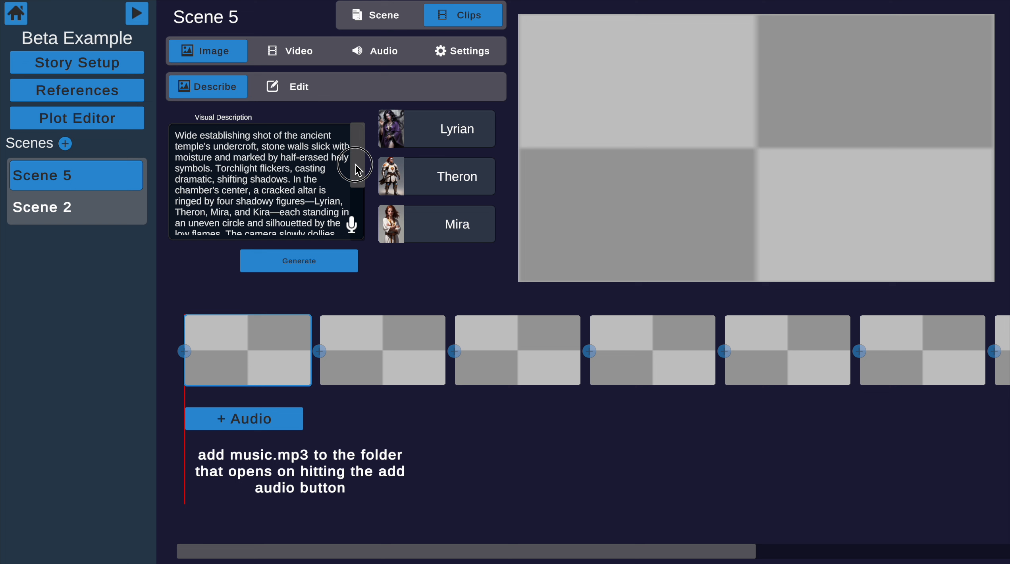
left_click_drag(357, 165, 359, 143)
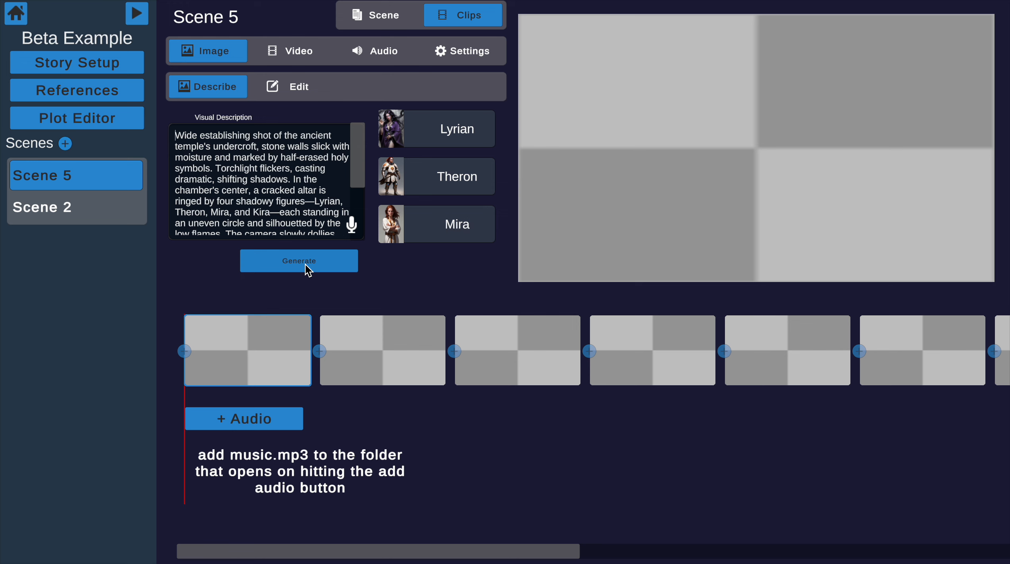
left_click(306, 266)
left_click(406, 366)
left_click(325, 265)
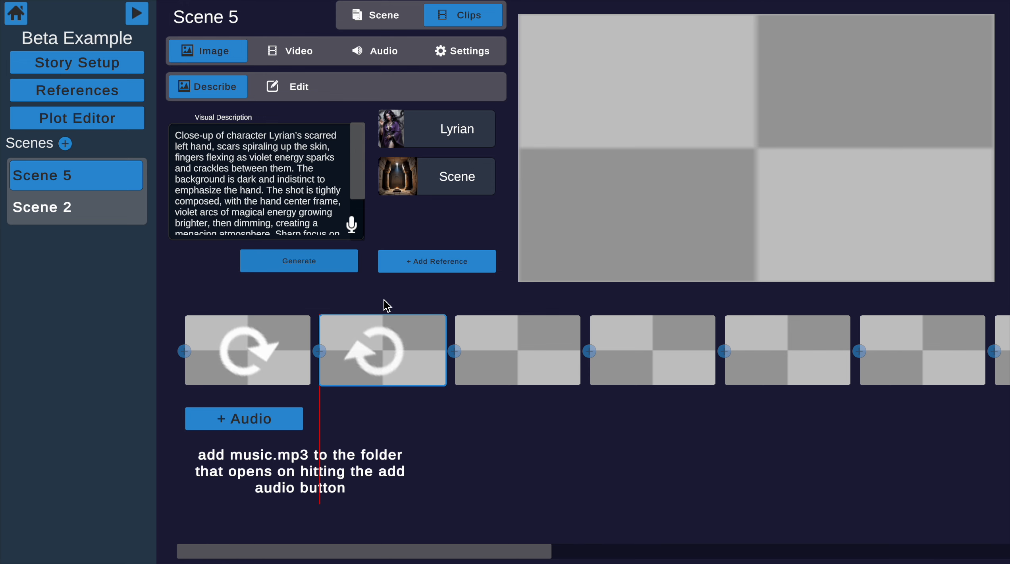
left_click(459, 334)
left_click(338, 261)
left_click(637, 334)
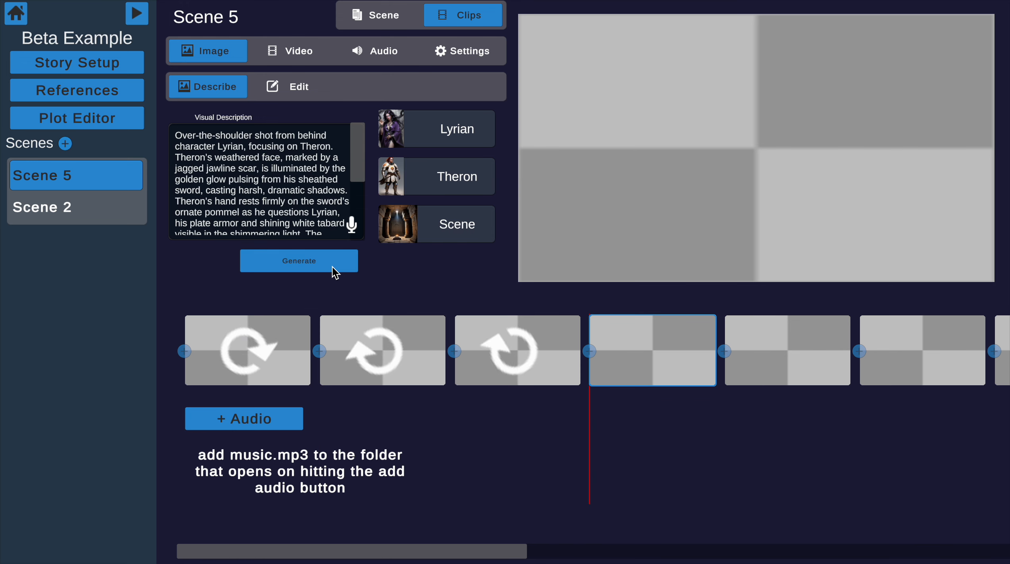
left_click(332, 265)
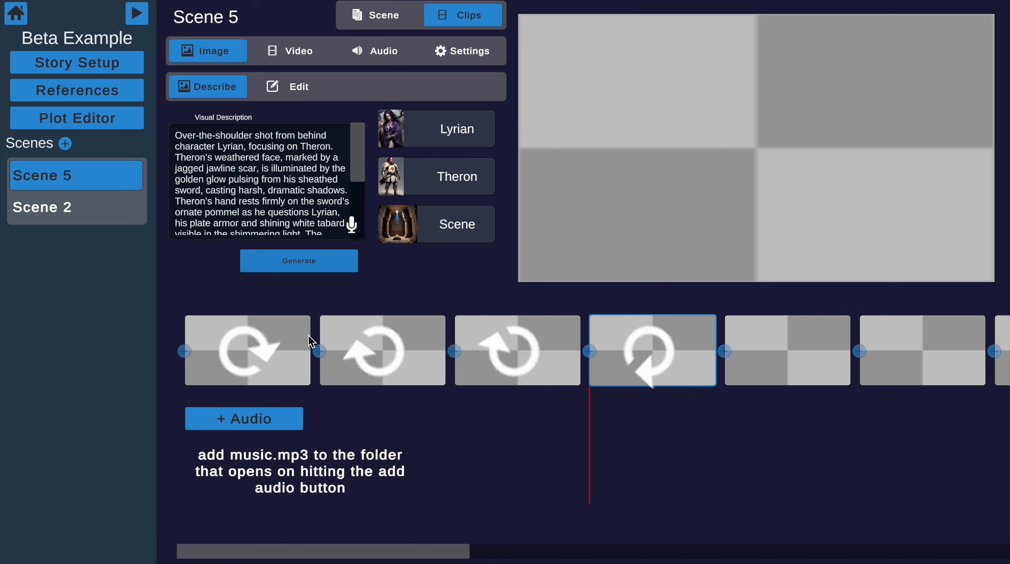
left_click(300, 350)
left_click_drag(444, 558, 322, 543)
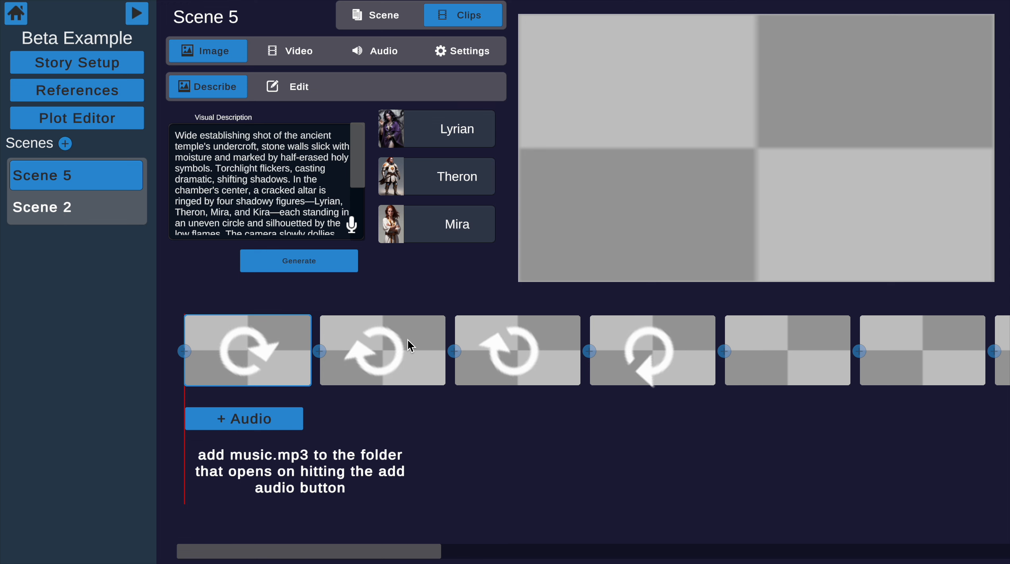
left_click(825, 368)
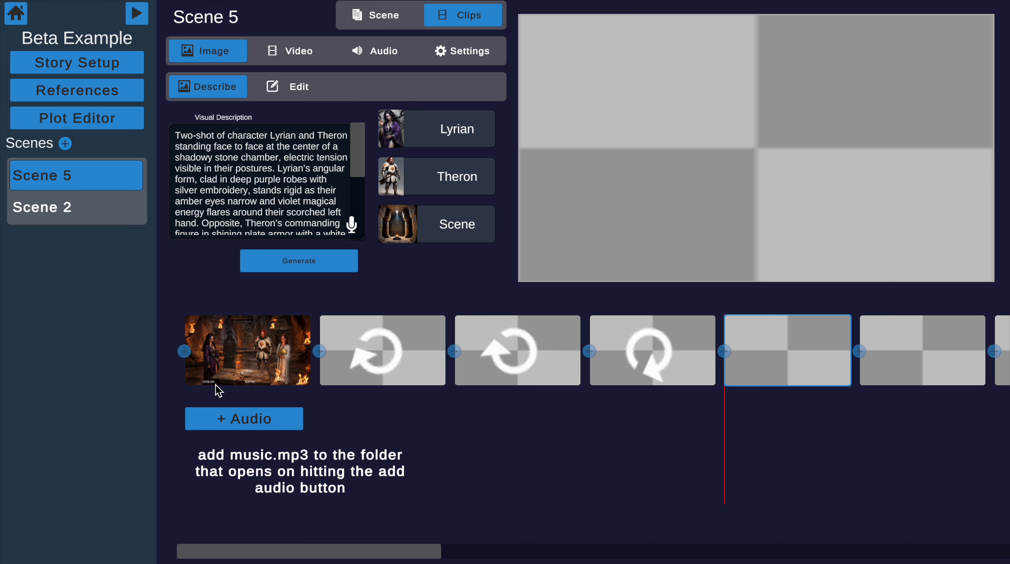
Modify the first clip's image with the instruction "Remove the text at the bottom"
left_click(247, 349)
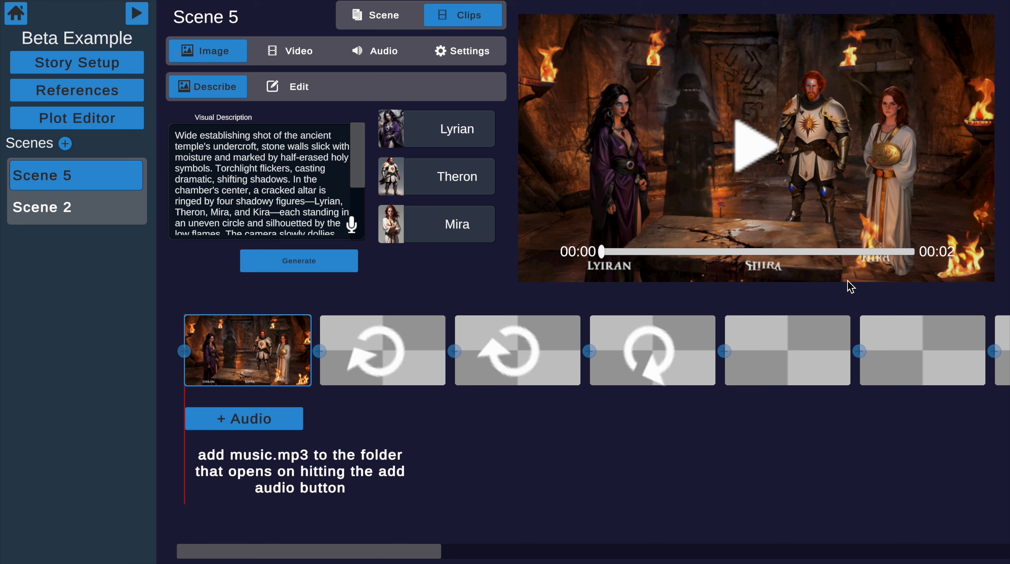
left_click(275, 88)
left_click(288, 173)
type("Rem")
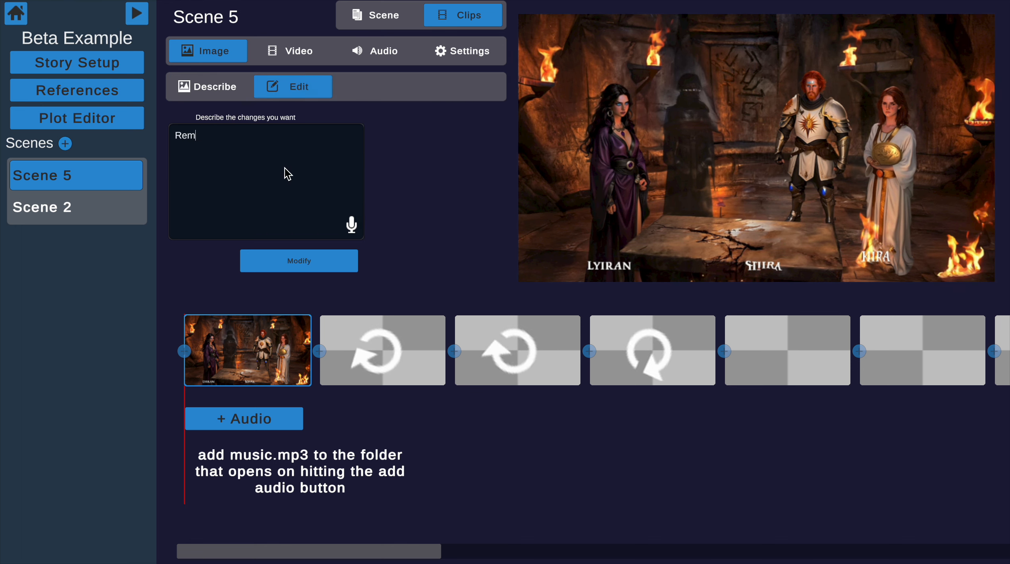
type("ove the text at t")
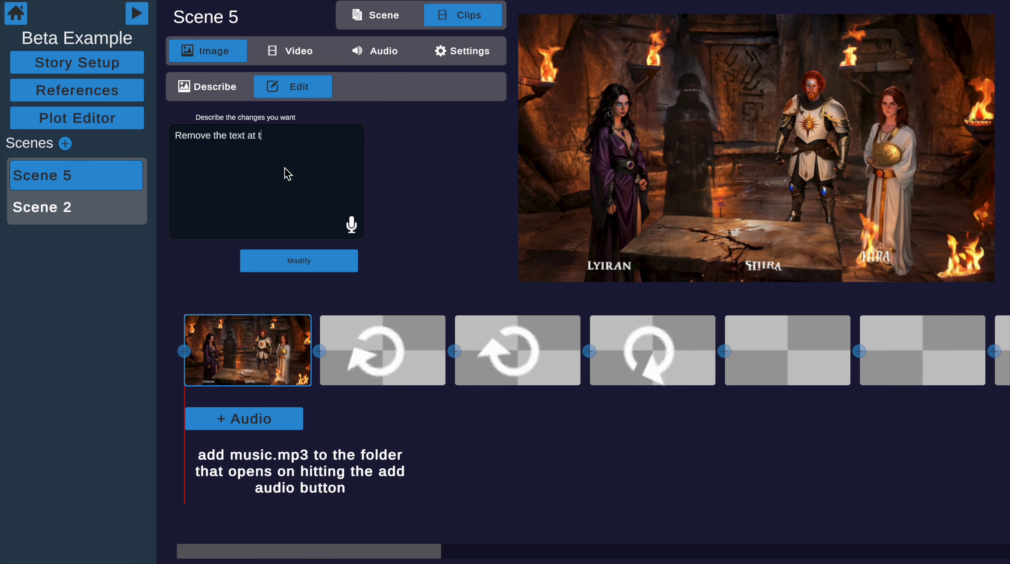
type("he bottom")
left_click(296, 263)
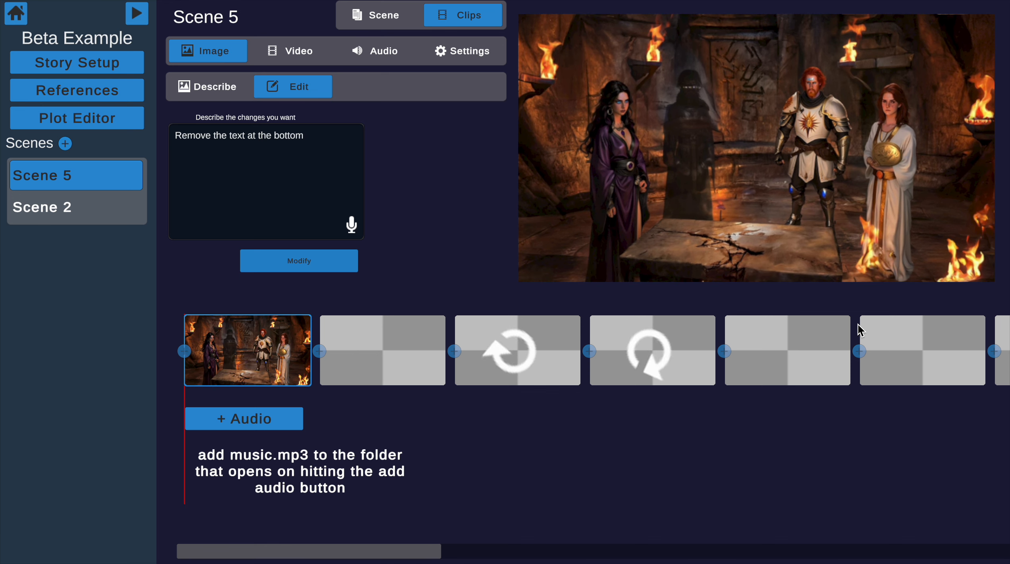
Check the first clip's image description, then generate its video from the existing action description
left_click(294, 51)
left_click(204, 47)
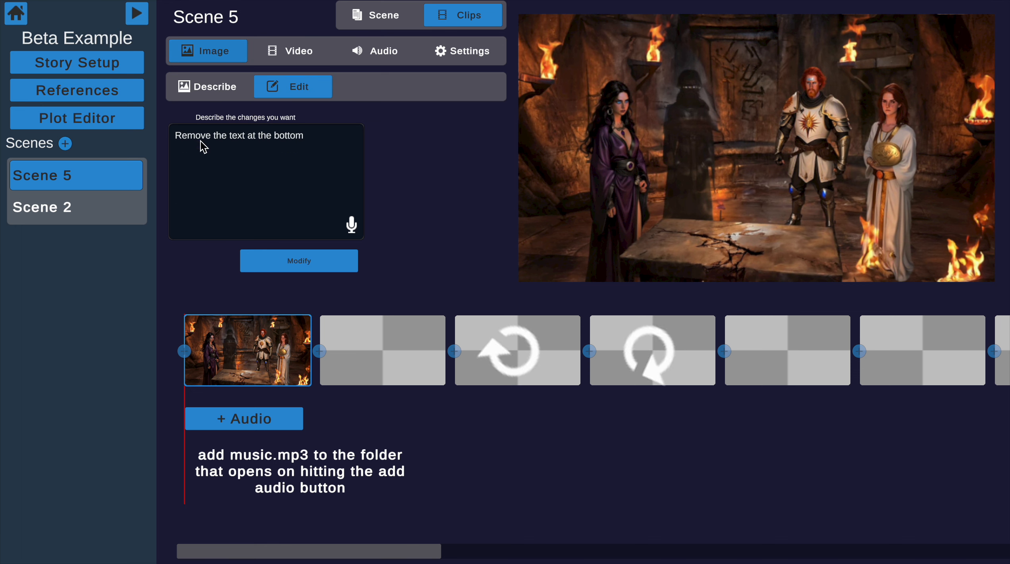
left_click(206, 93)
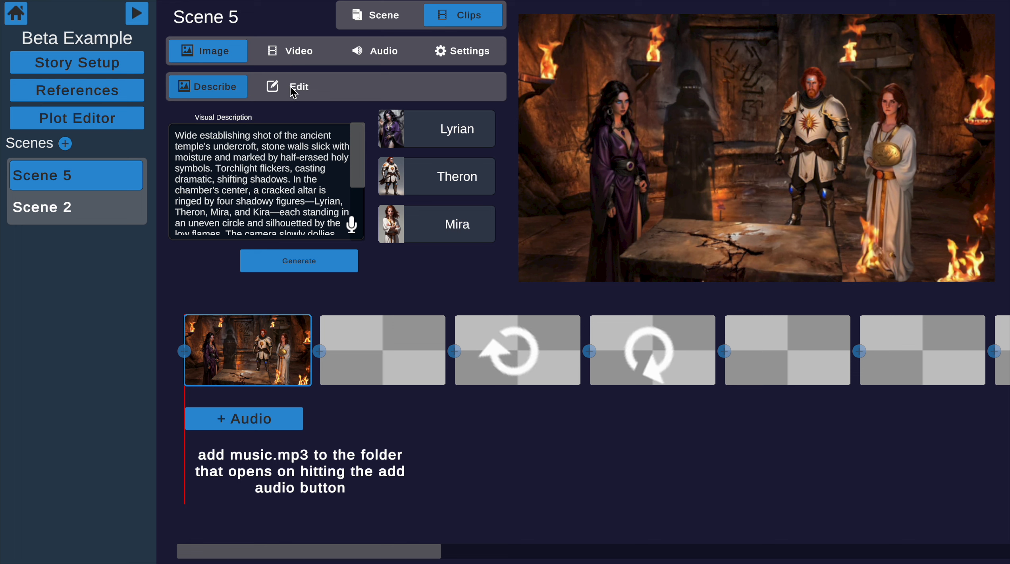
left_click(302, 53)
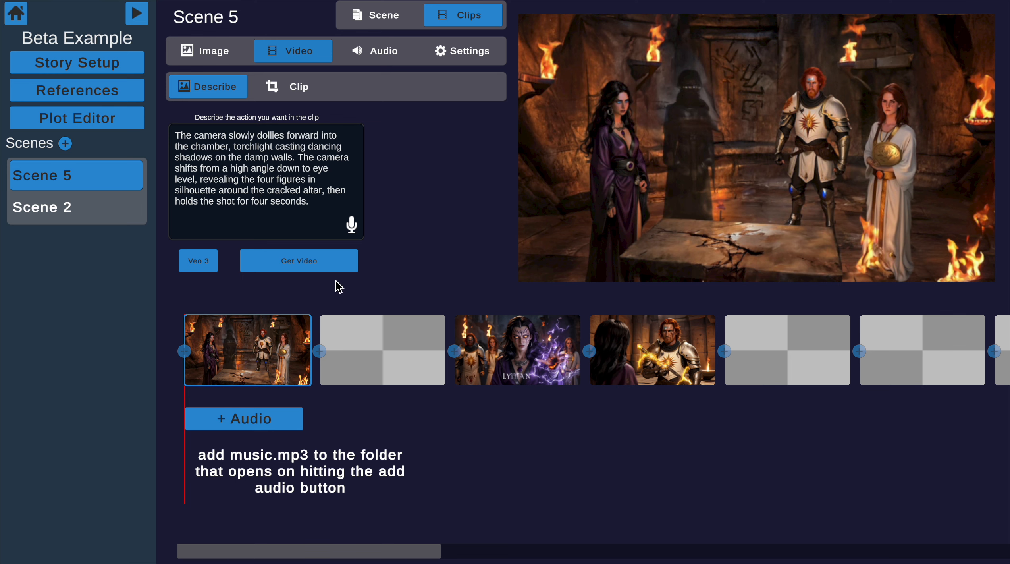
left_click(269, 262)
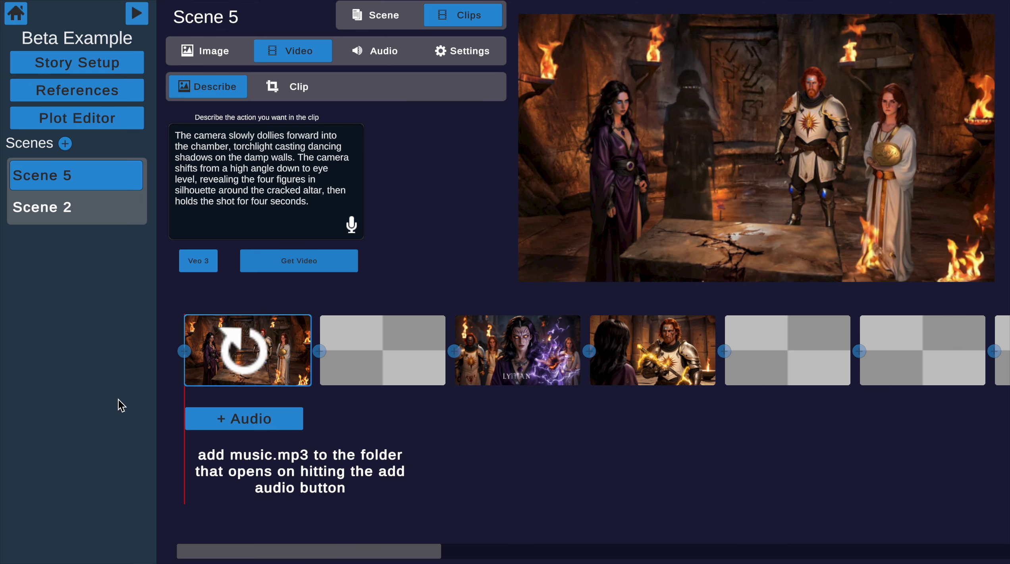
Open the folder for adding audio, look inside its ShotImages folder and return to the clip timeline
left_click(261, 420)
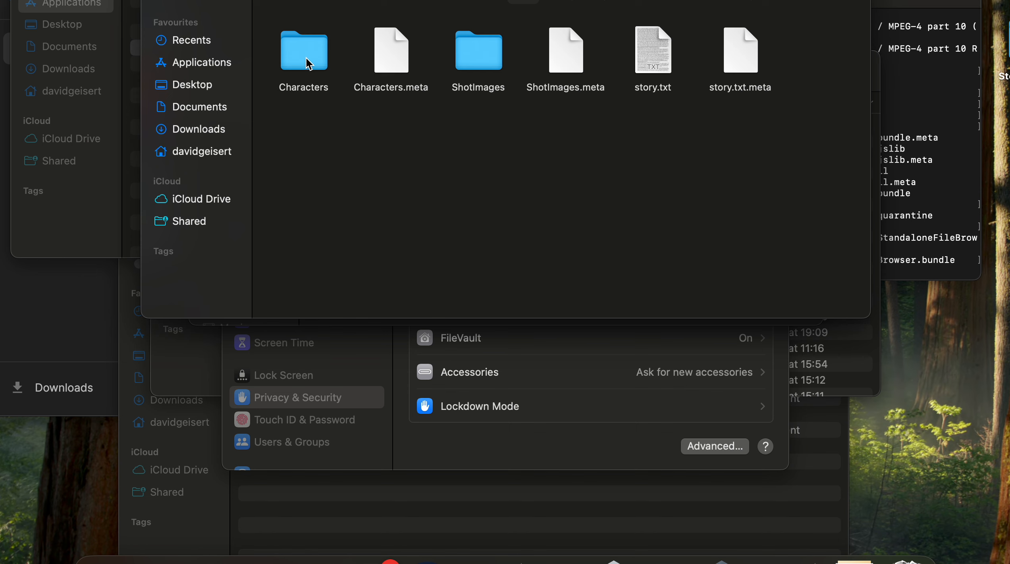
double_click(470, 54)
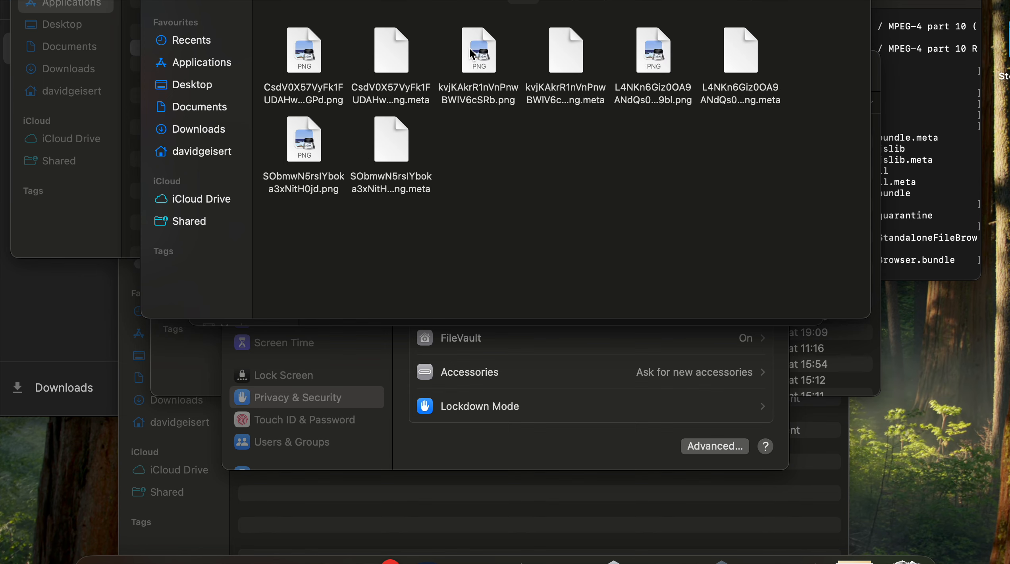
left_click(276, 1)
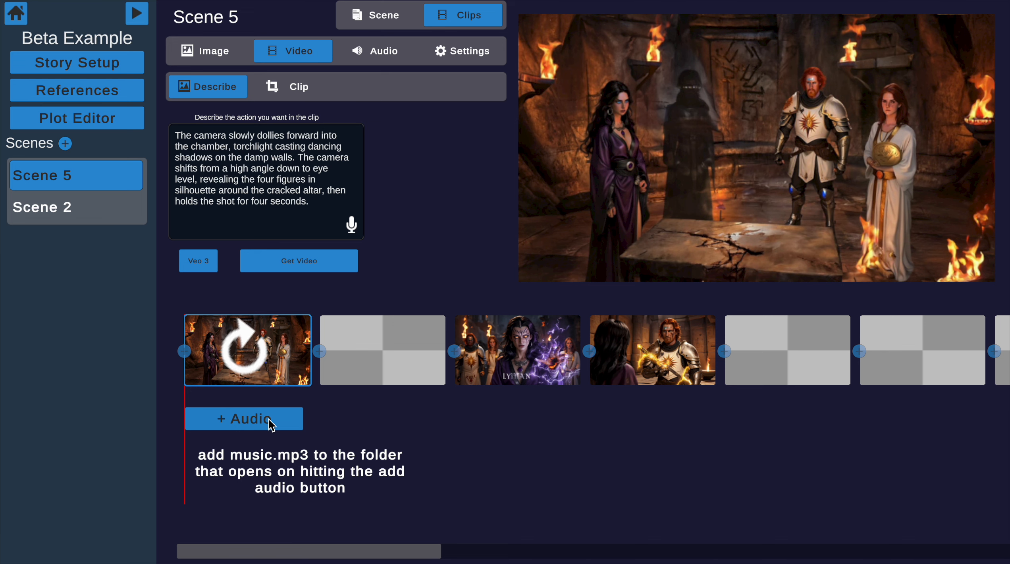
Modify the third clip's image of Lyrian with the instruction "remove the text at the bottom"
left_click(539, 355)
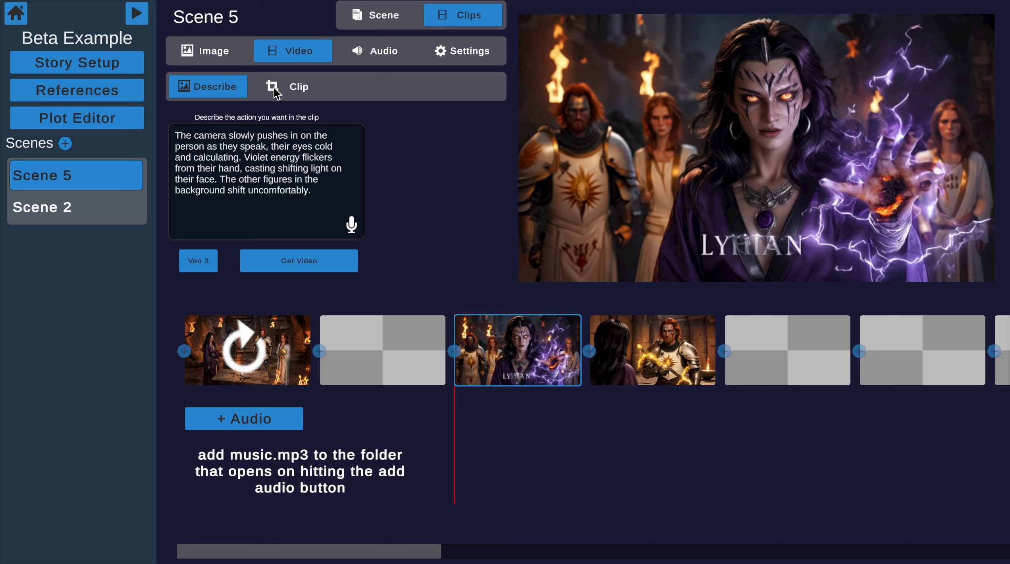
left_click(215, 51)
left_click(278, 91)
type("rem")
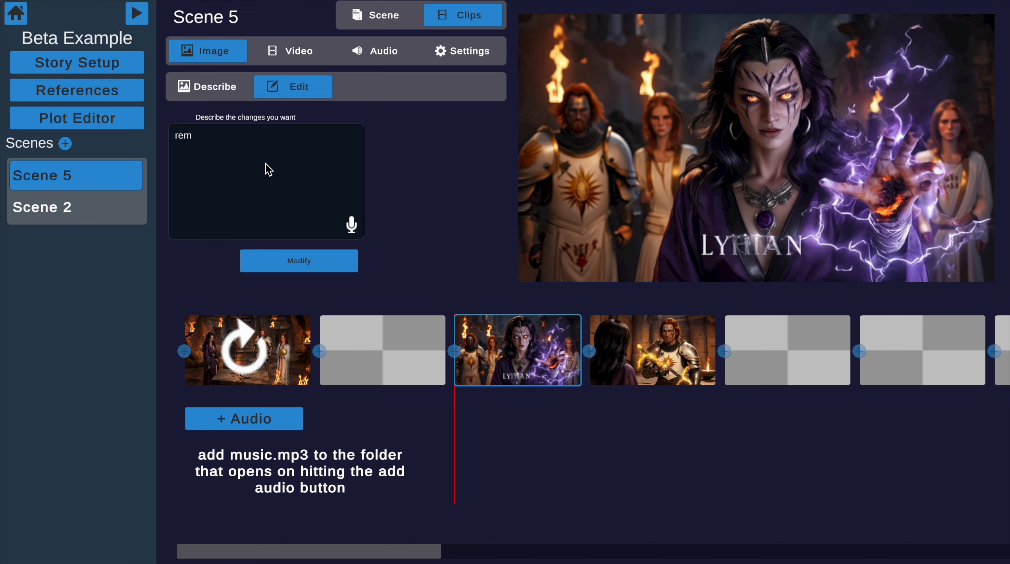
type("ove the text at the bottom")
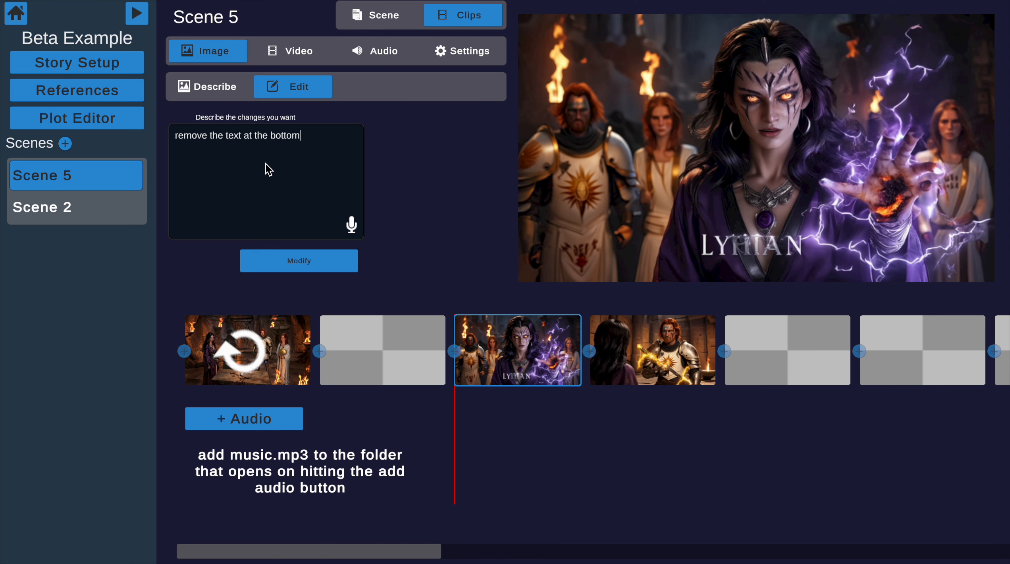
left_click(325, 266)
Generate the video for the fourth clip, in which Theron asks about the dark bargain
left_click(645, 353)
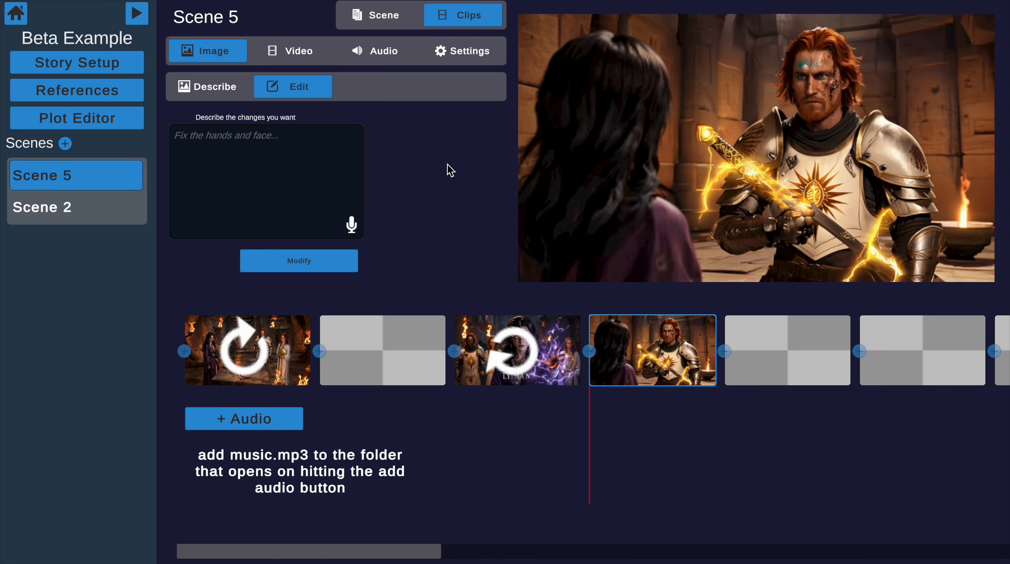
left_click(292, 56)
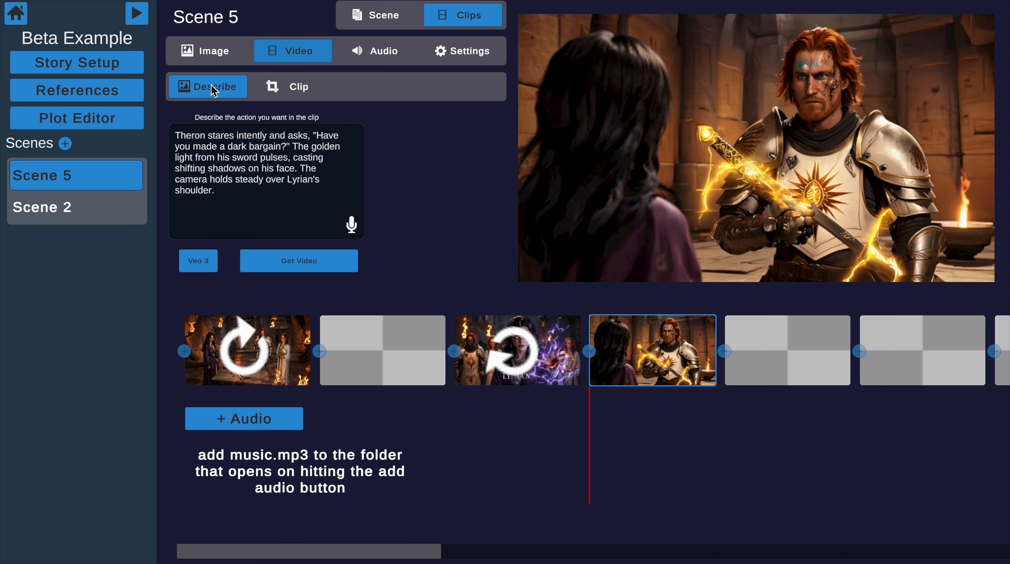
left_click(282, 263)
Look through the second, fifth and sixth clips and browse the rest of the Scene 5 timeline
left_click(397, 368)
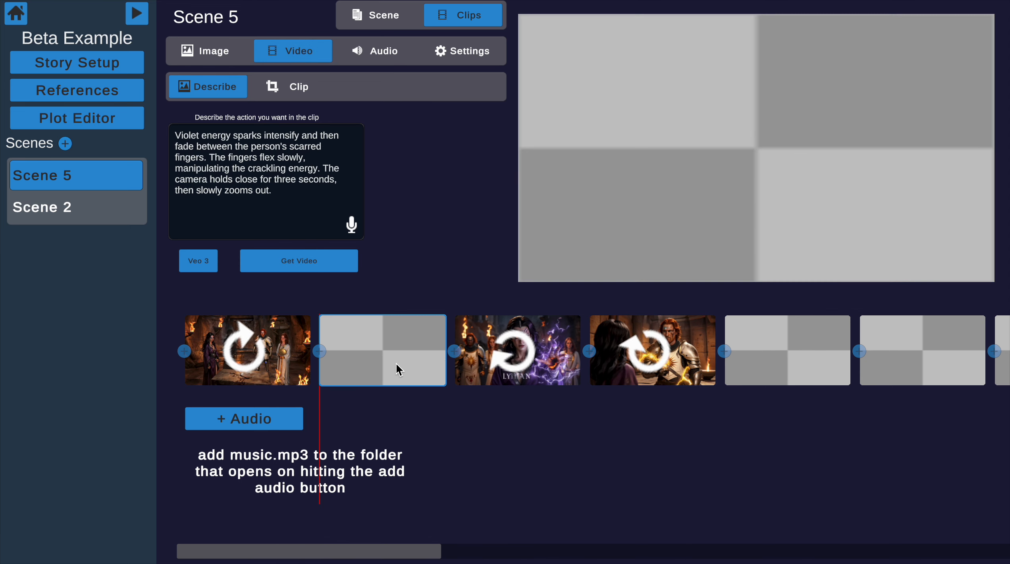
left_click(202, 59)
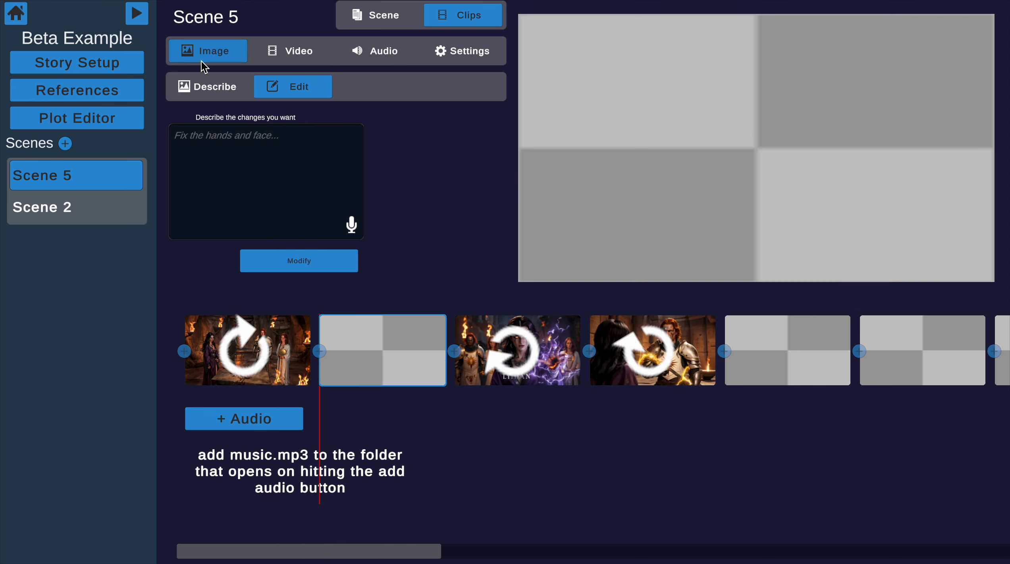
left_click(797, 360)
left_click(897, 349)
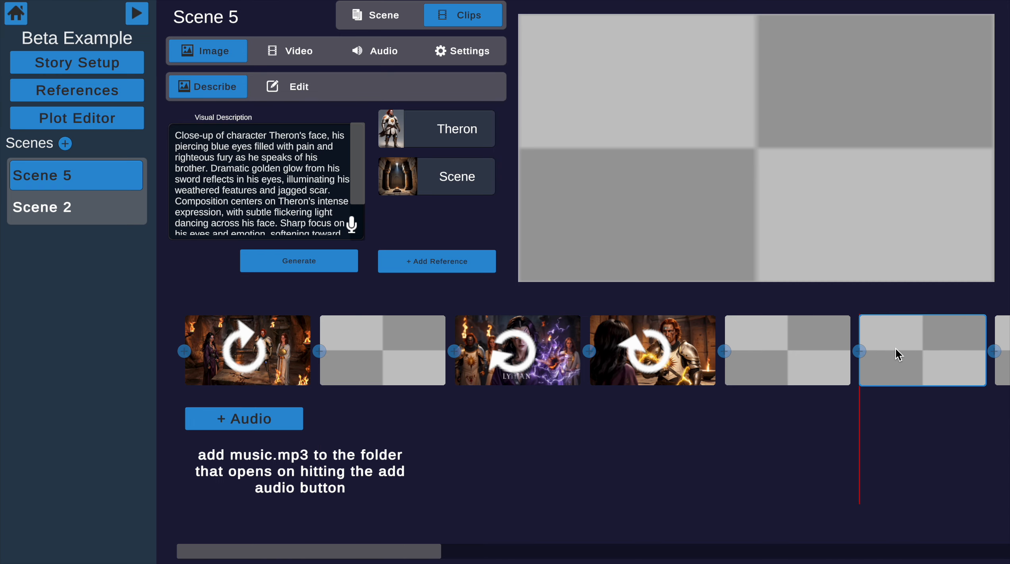
scroll(896, 347, "right", 4)
scroll(896, 347, "left", 7)
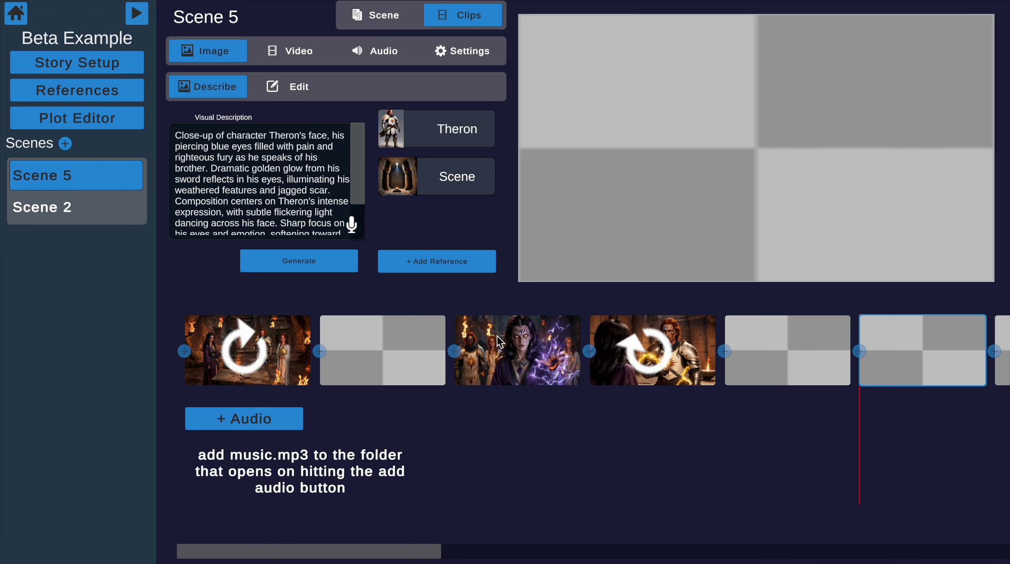
Generate the video for the third clip, the medium shot of Lyrian with violet energy flickering from the hand
left_click(510, 371)
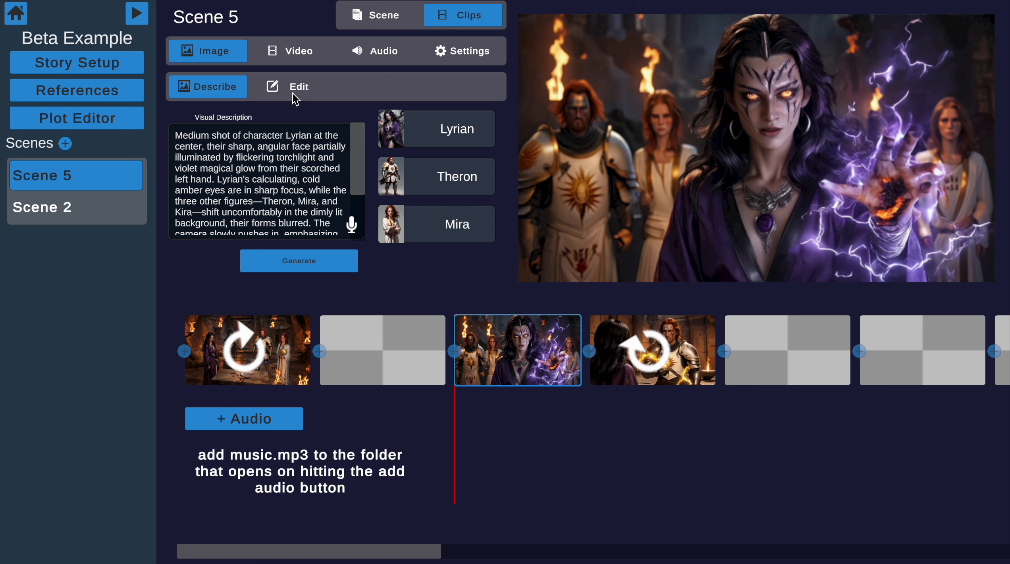
left_click(300, 54)
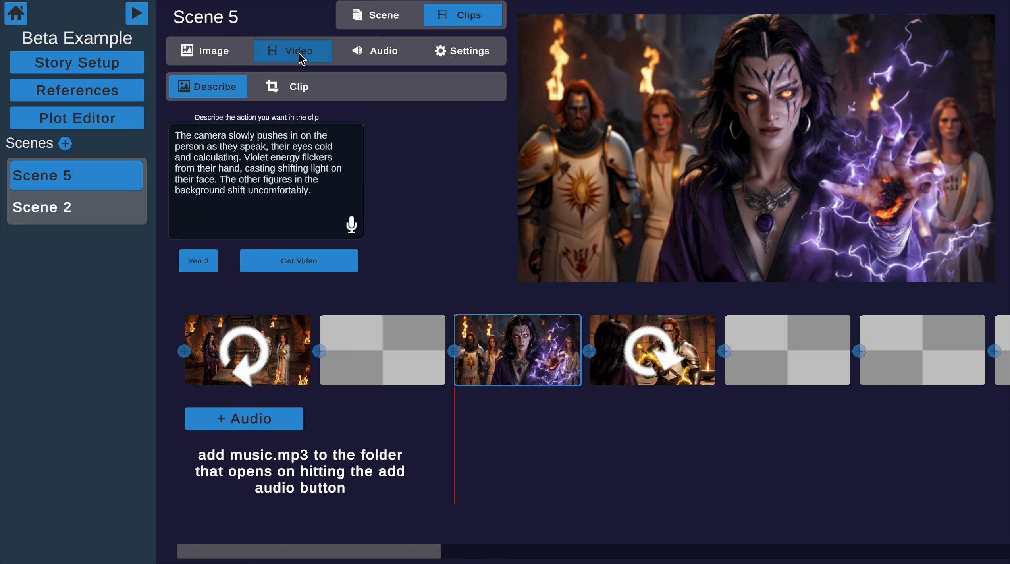
left_click(298, 261)
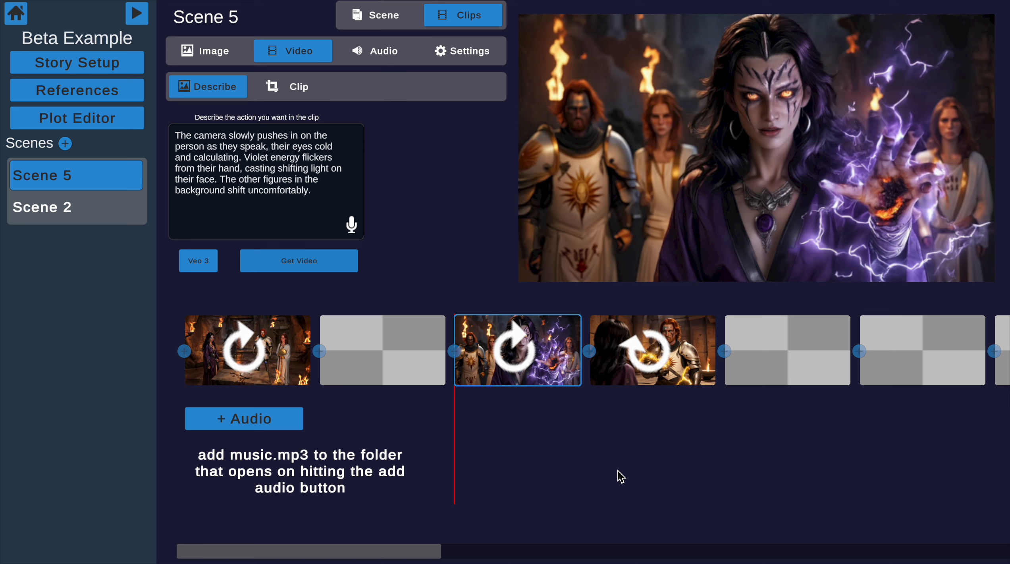
Replace the Lyrian and Scene references of the second clip's image with the Idol and Mira references
left_click(427, 367)
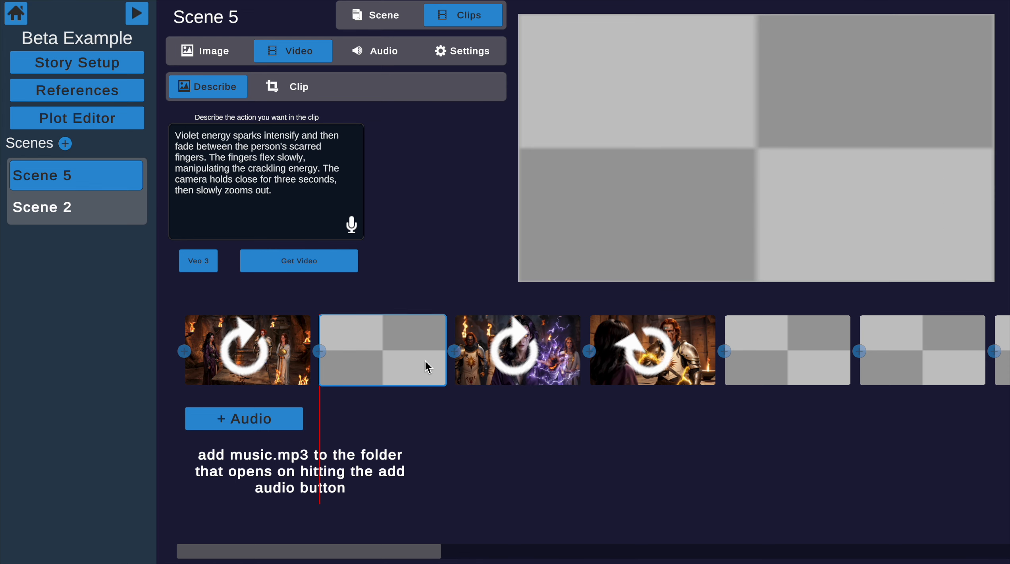
left_click(201, 49)
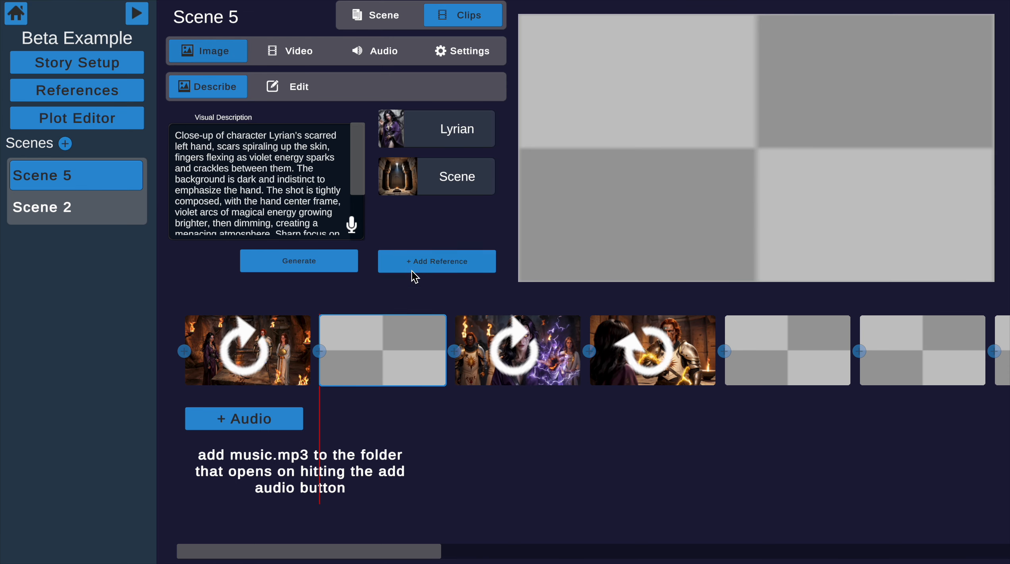
left_click(447, 265)
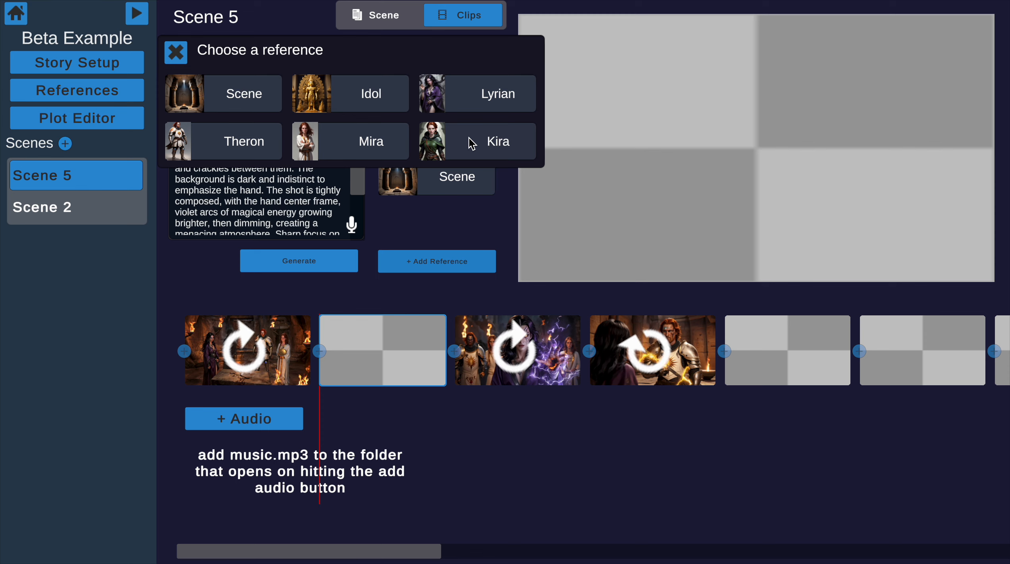
left_click(346, 97)
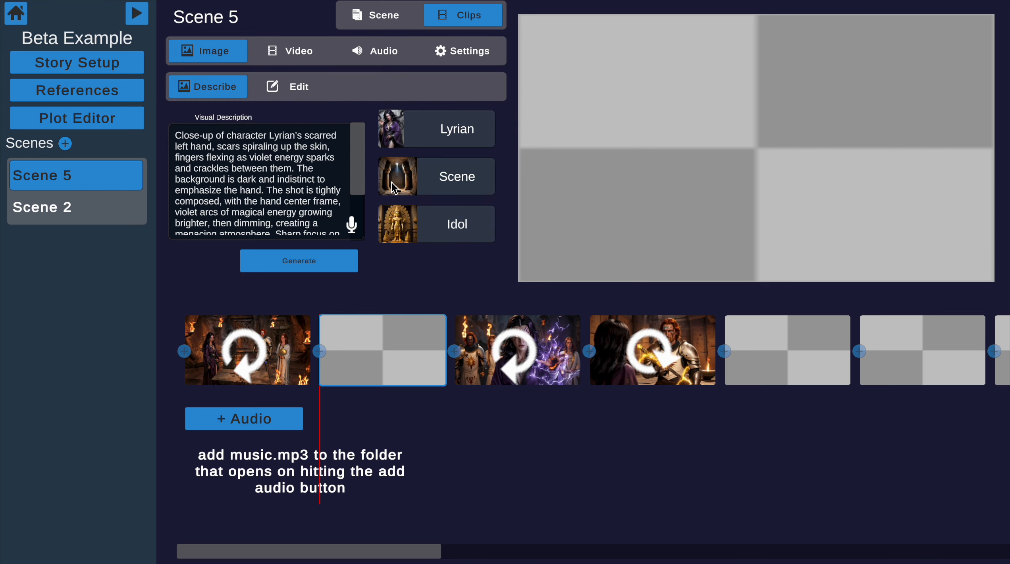
left_click(448, 180)
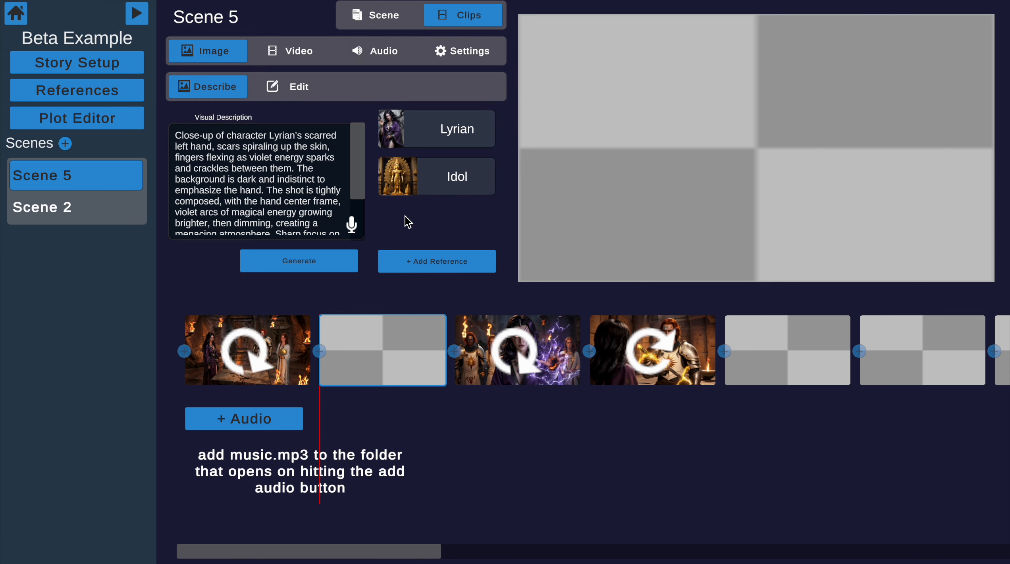
left_click(422, 134)
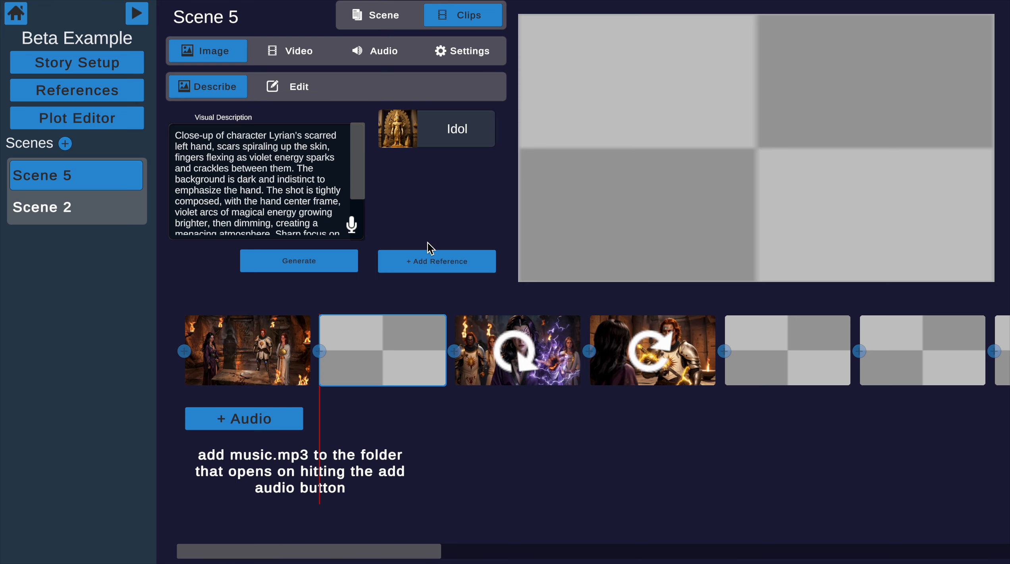
left_click(422, 264)
left_click(349, 147)
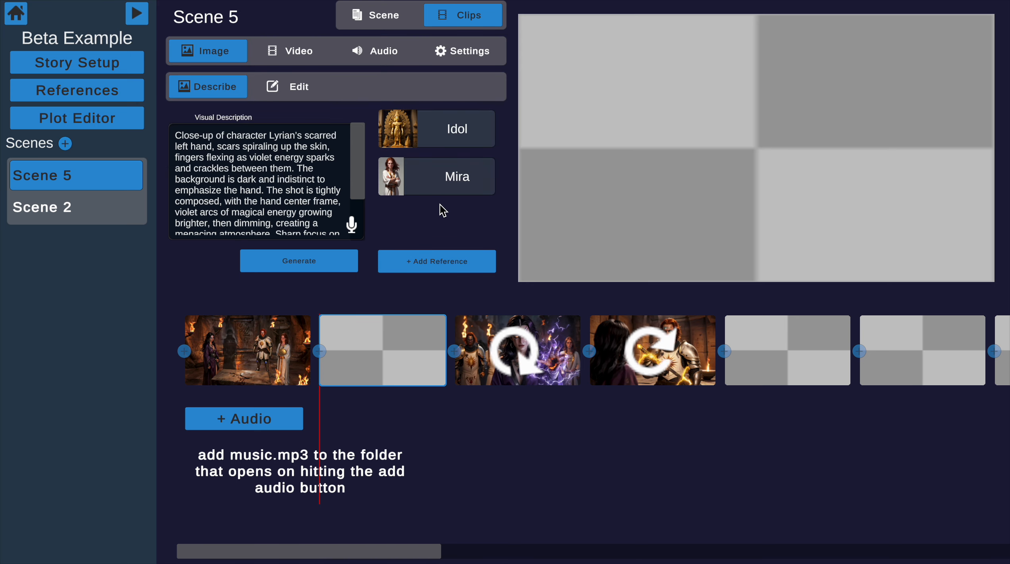
Generate the second clip's image from the description "Mira holding idol" and view the clip's video description
left_click(275, 197)
type("Mira holding idol")
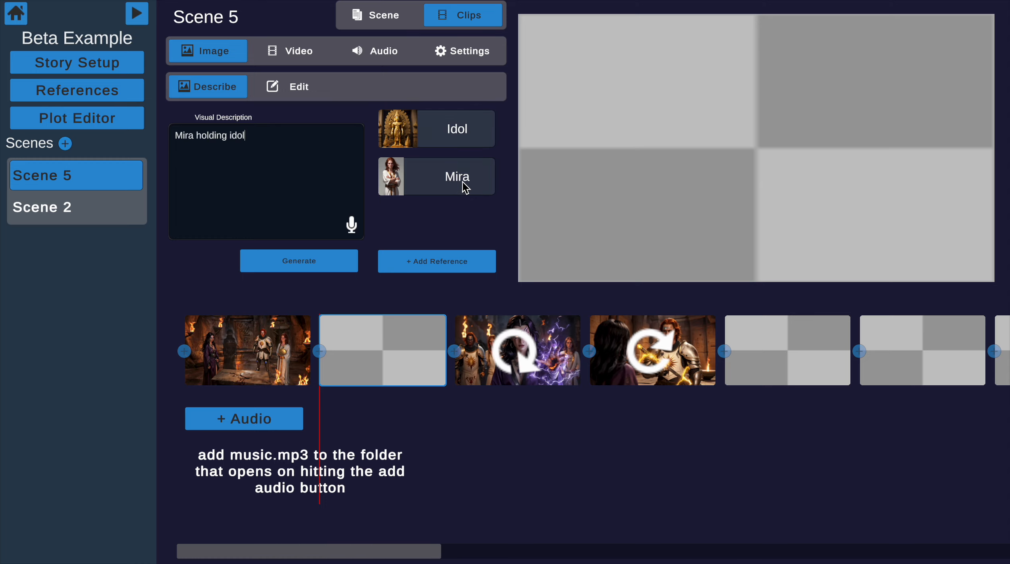
left_click(299, 270)
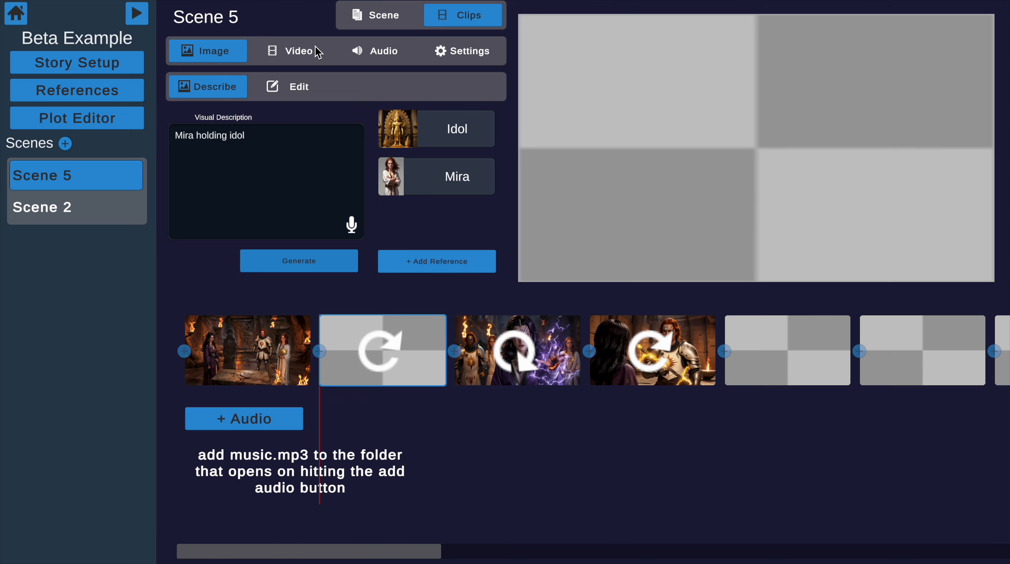
left_click(303, 57)
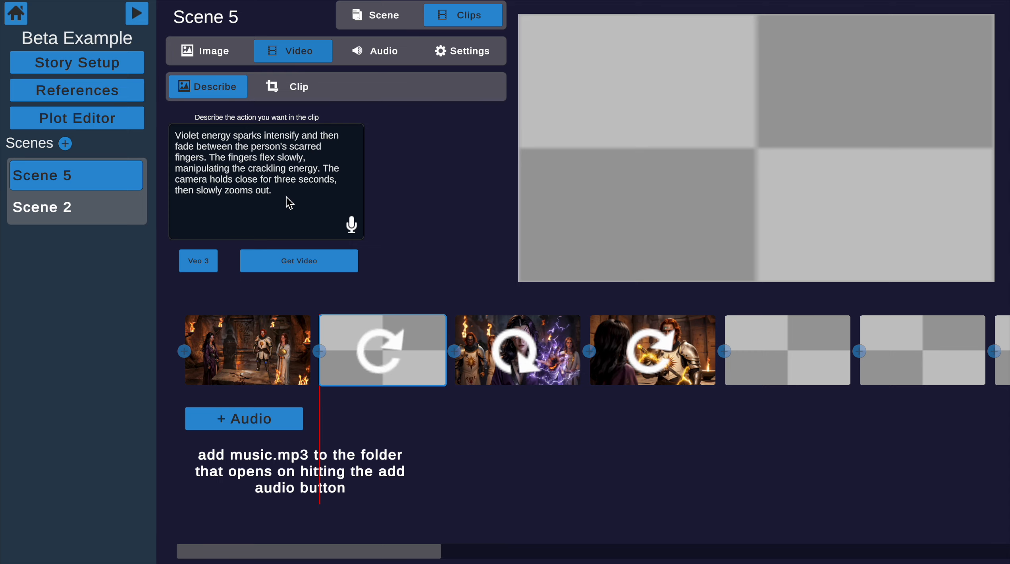
Play the fourth clip of Theron, and play the timeline from the first clip into the second
left_click(664, 353)
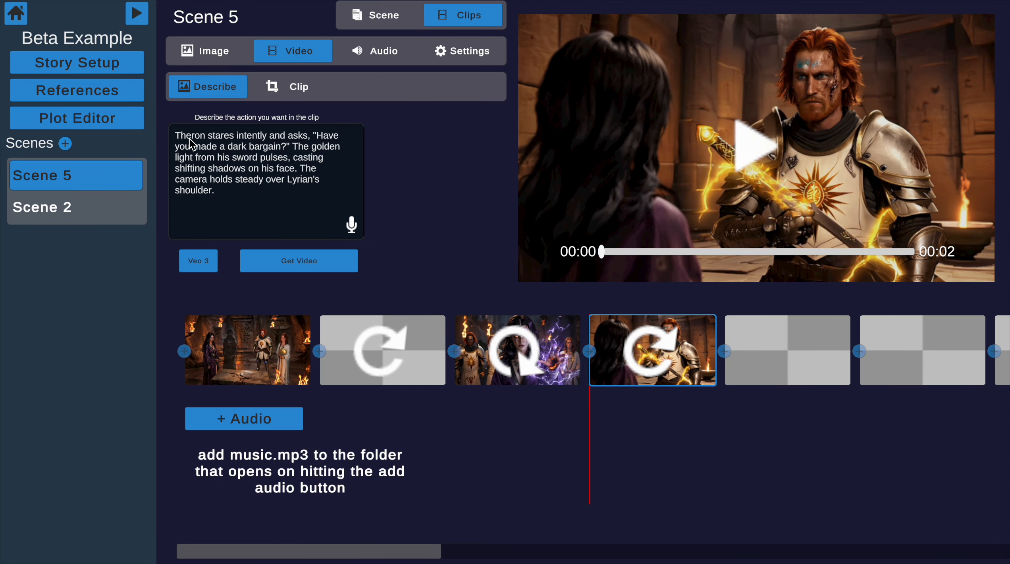
left_click(777, 148)
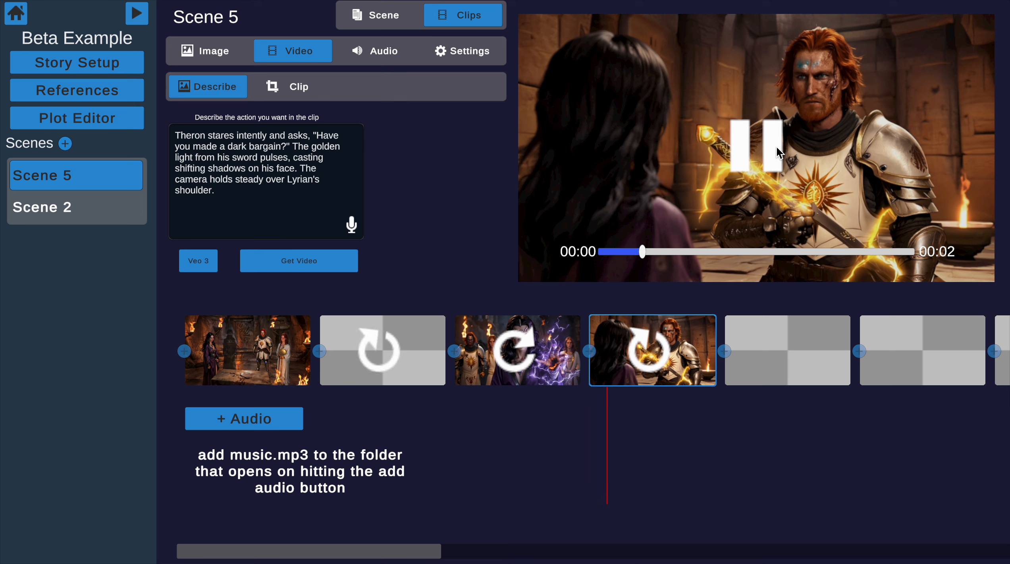
left_click(756, 151)
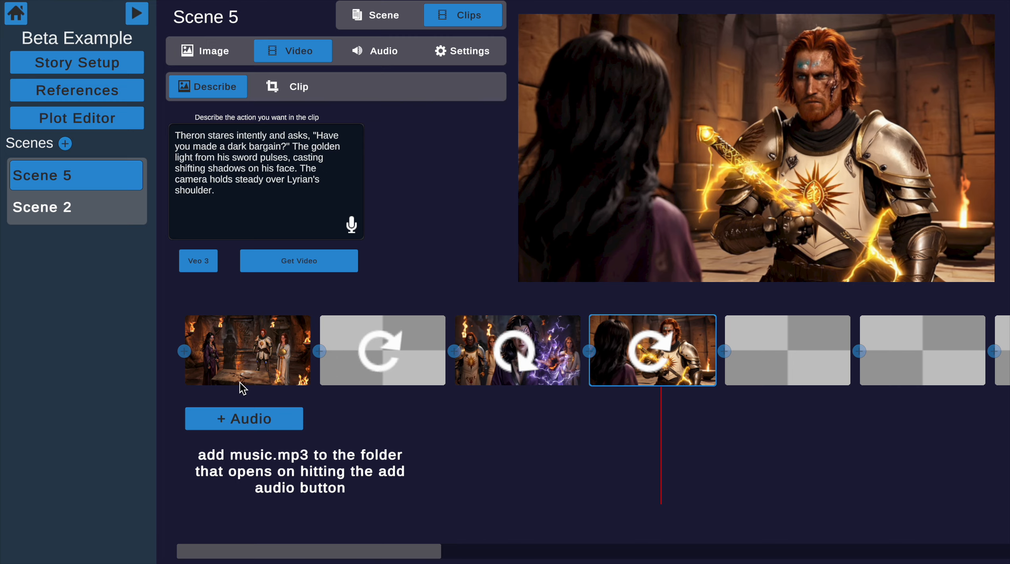
left_click(254, 355)
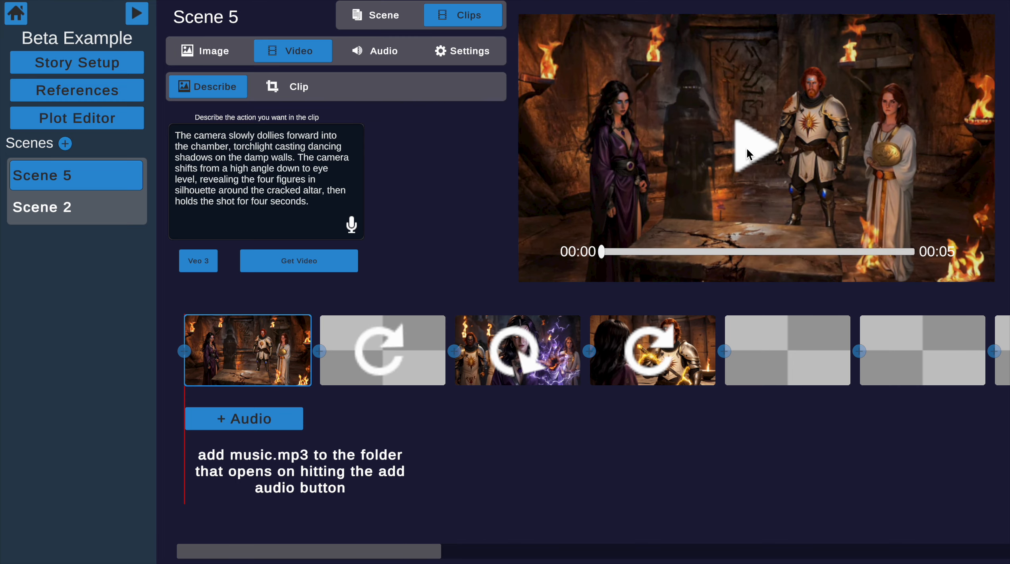
left_click(746, 147)
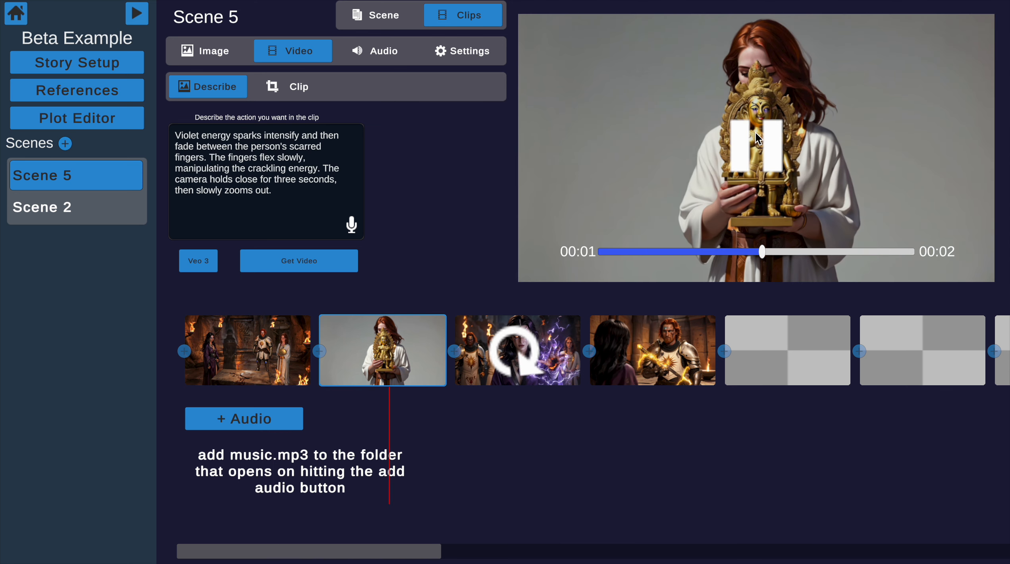
left_click(782, 147)
Review the second clip's image and play the timeline from the third clip into the fifth
left_click(398, 362)
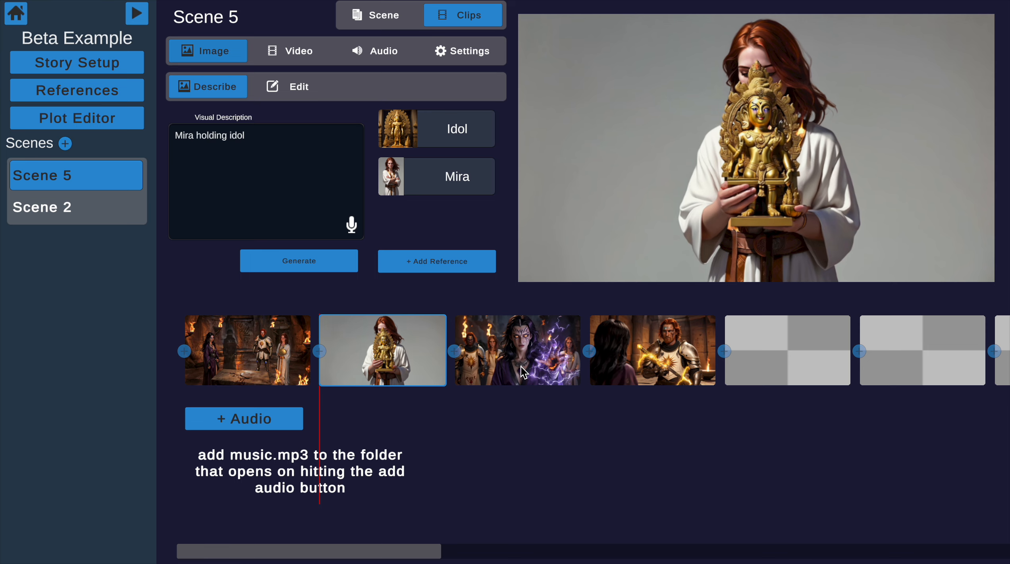
left_click(521, 367)
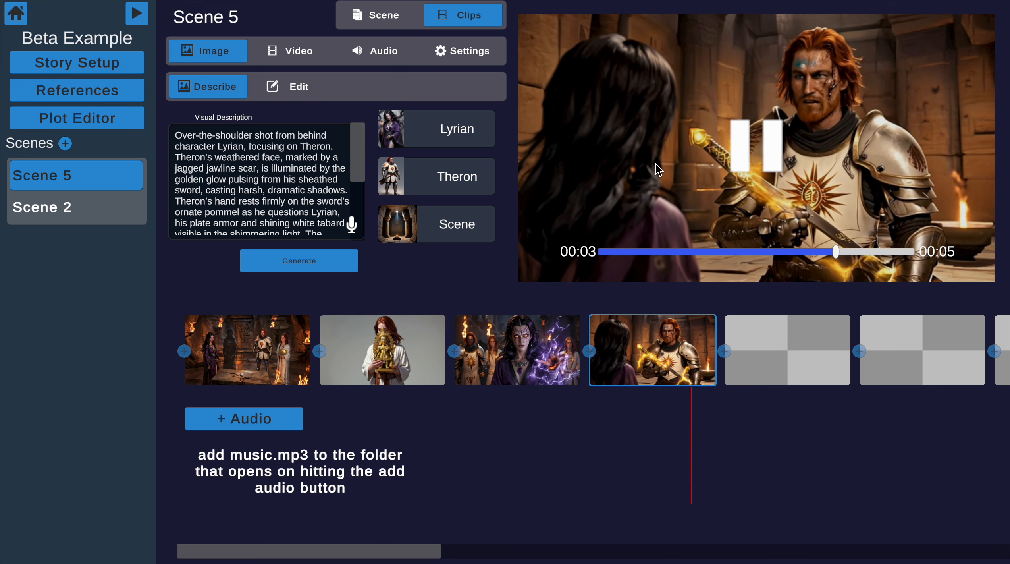
left_click(752, 147)
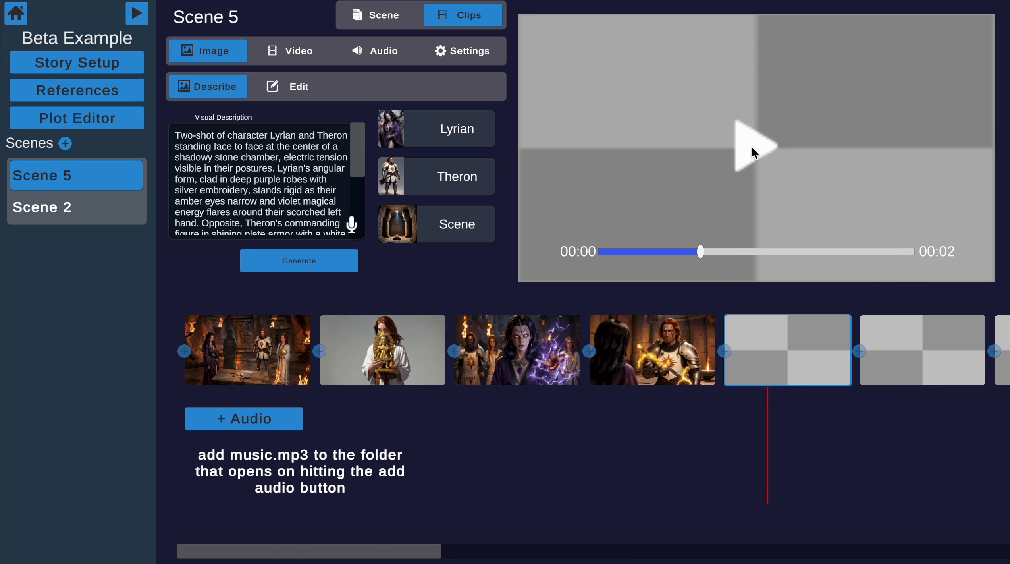
left_click(738, 144)
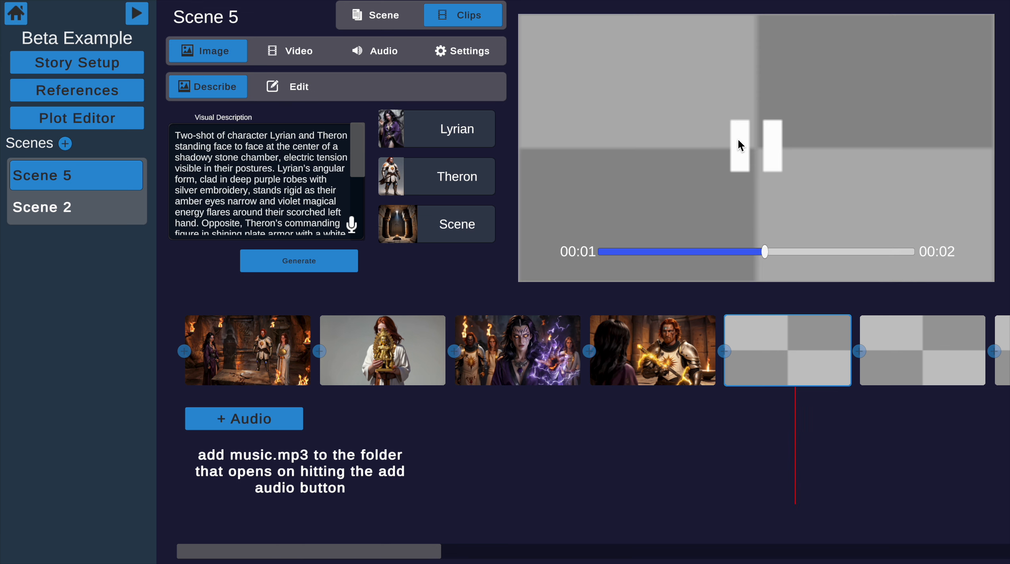
left_click(738, 143)
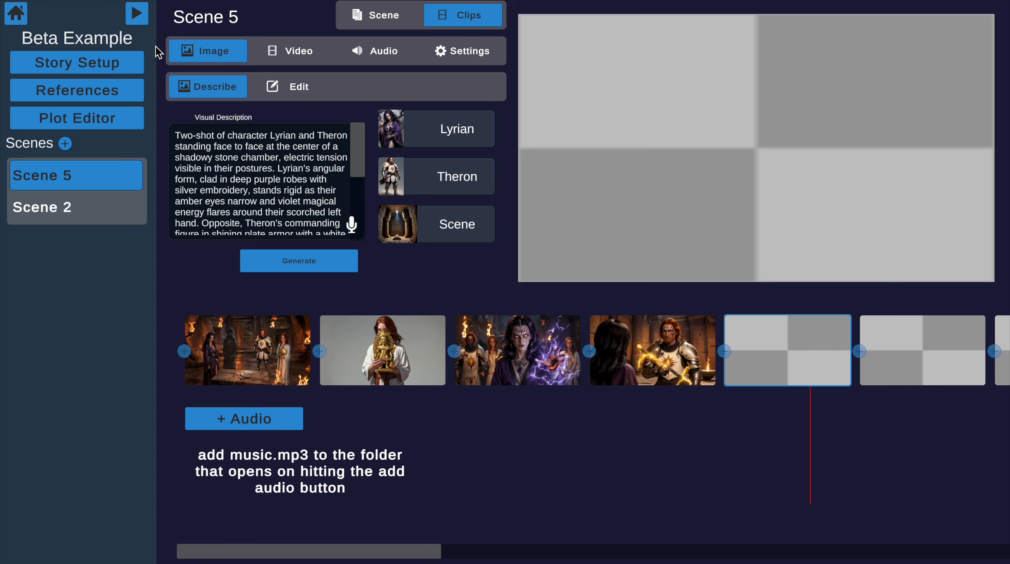
Leave the Beta Example story and open the Second Sunrise Part 1 scene of the Second Sunrise story
left_click(16, 13)
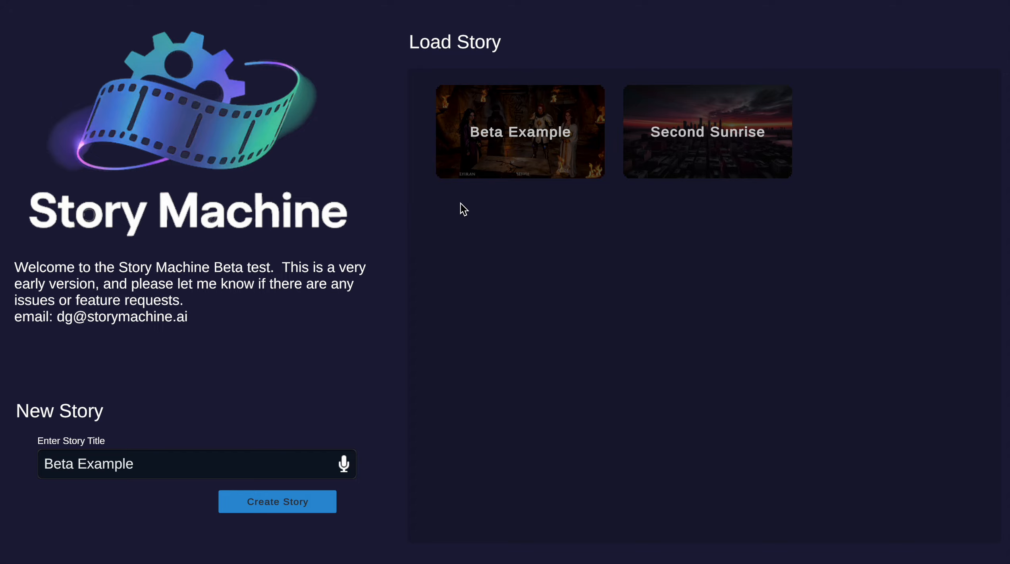
left_click(694, 148)
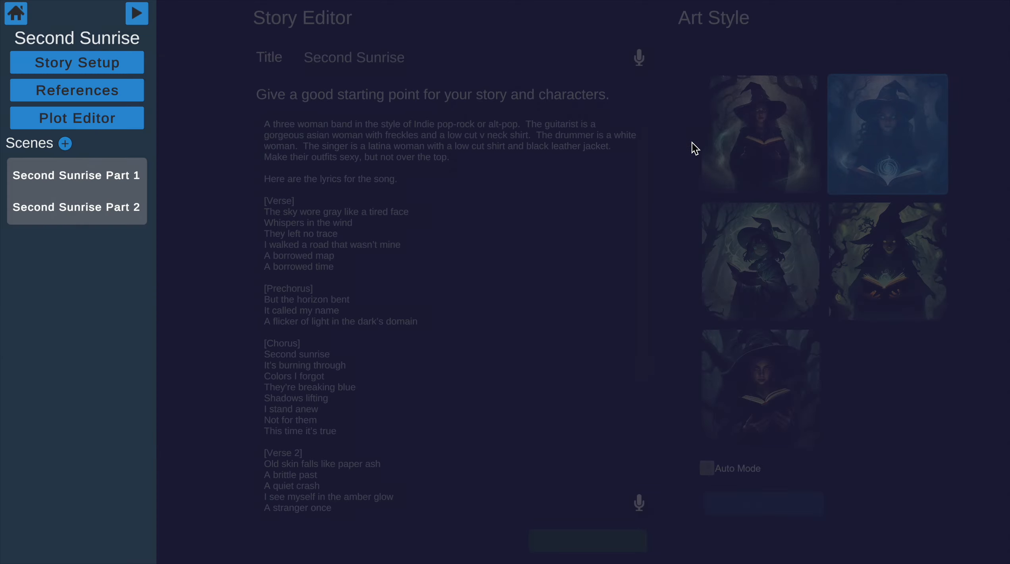
left_click(75, 182)
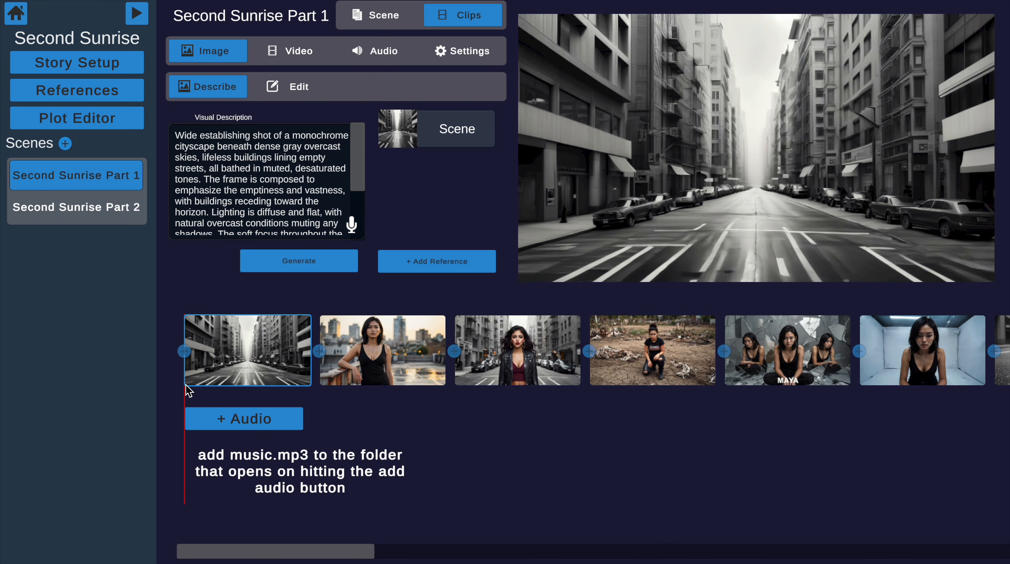
Browse the Second Sunrise Part 1 clip timeline and play the preview of the whole story
scroll(467, 443, "right", 8)
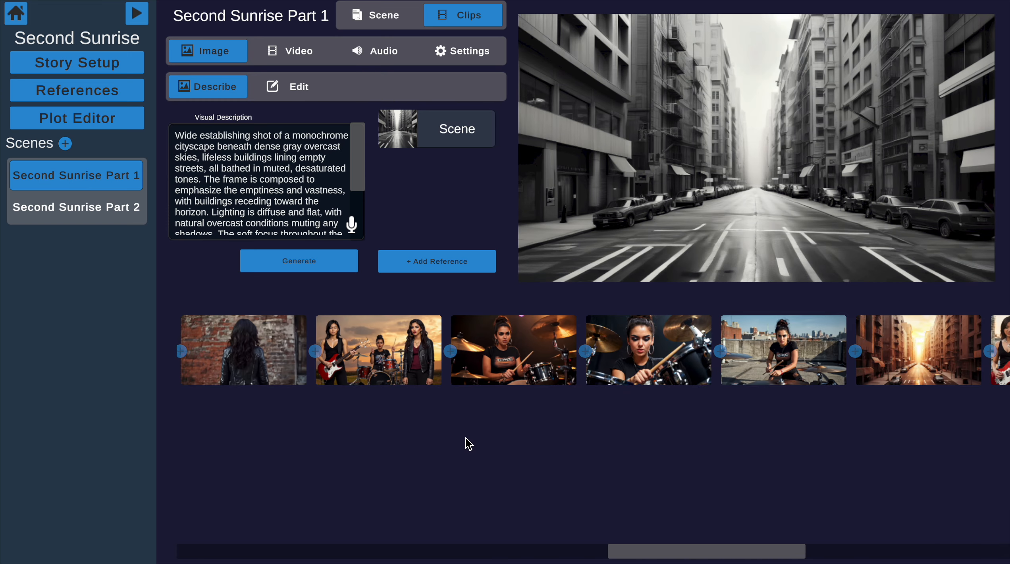
scroll(469, 443, "left", 8)
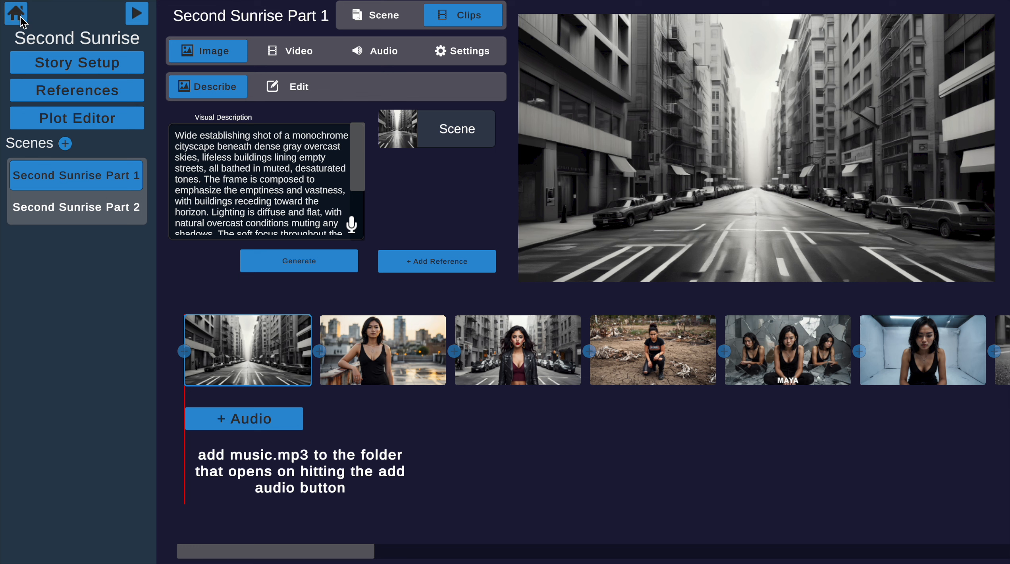
left_click(140, 12)
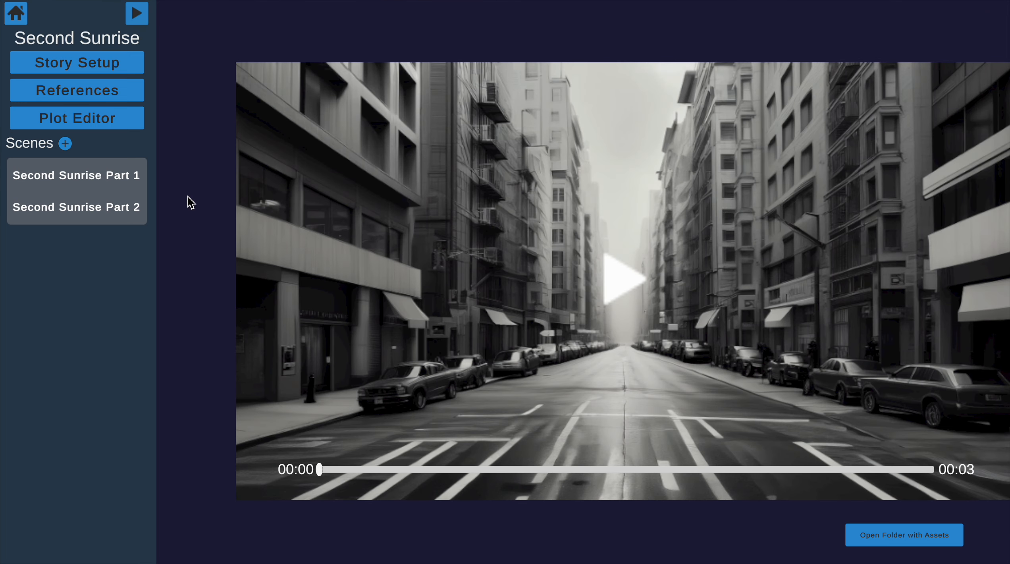
left_click(638, 274)
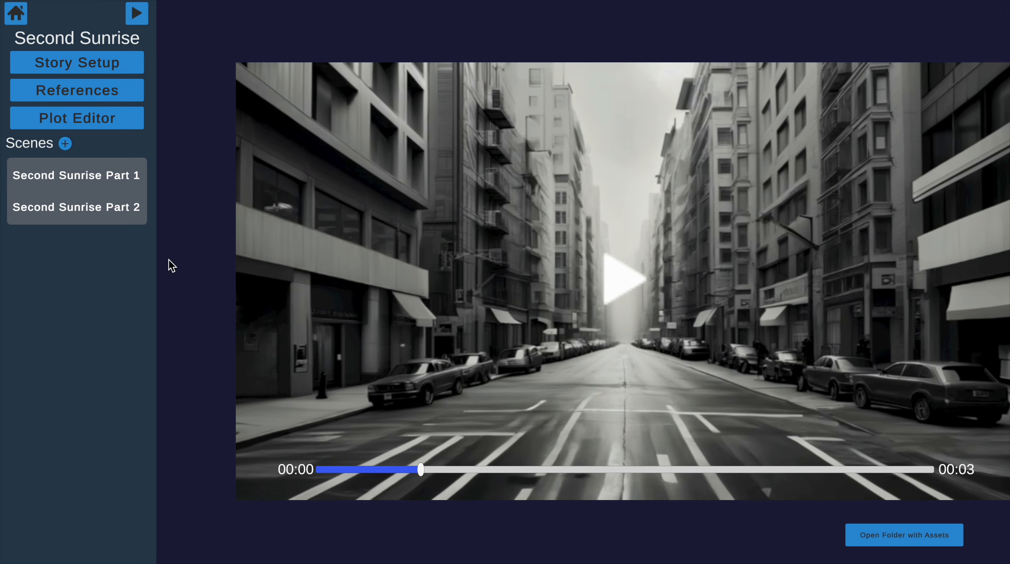